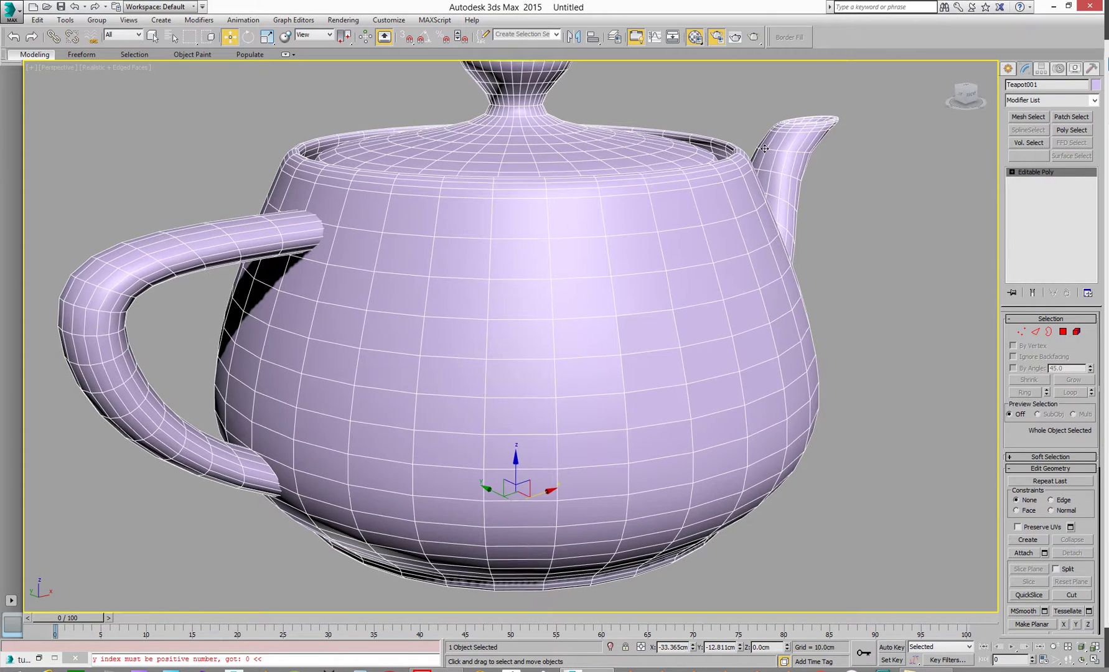
Step: Zoom out and pan so the whole teapot sits centred in the Perspective view
scroll(725, 190, down, 4)
middle_drag(724, 190, 602, 263)
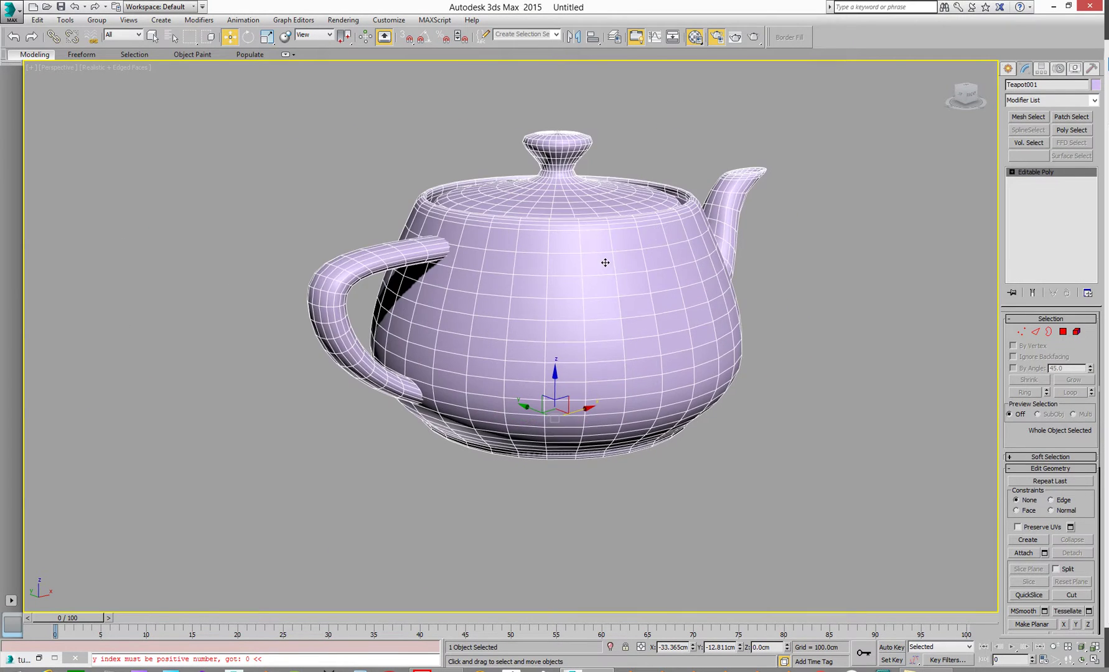
Step: Add a TurboSmooth modifier to Teapot001 and orbit to look down on it
click(1036, 103)
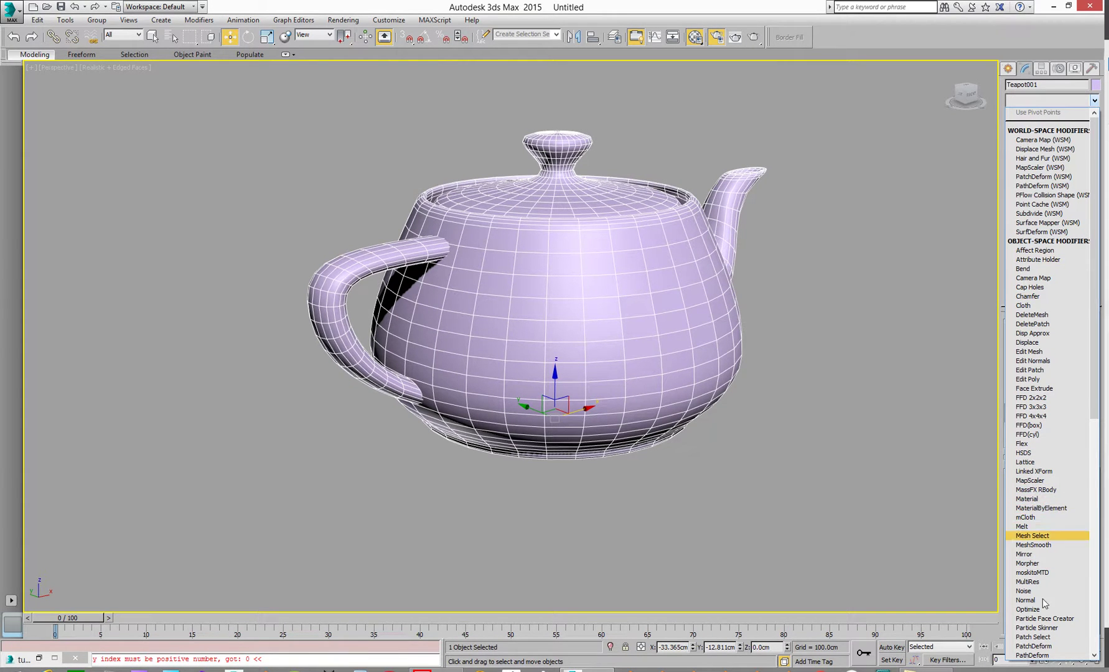
scroll(1024, 591, down, 10)
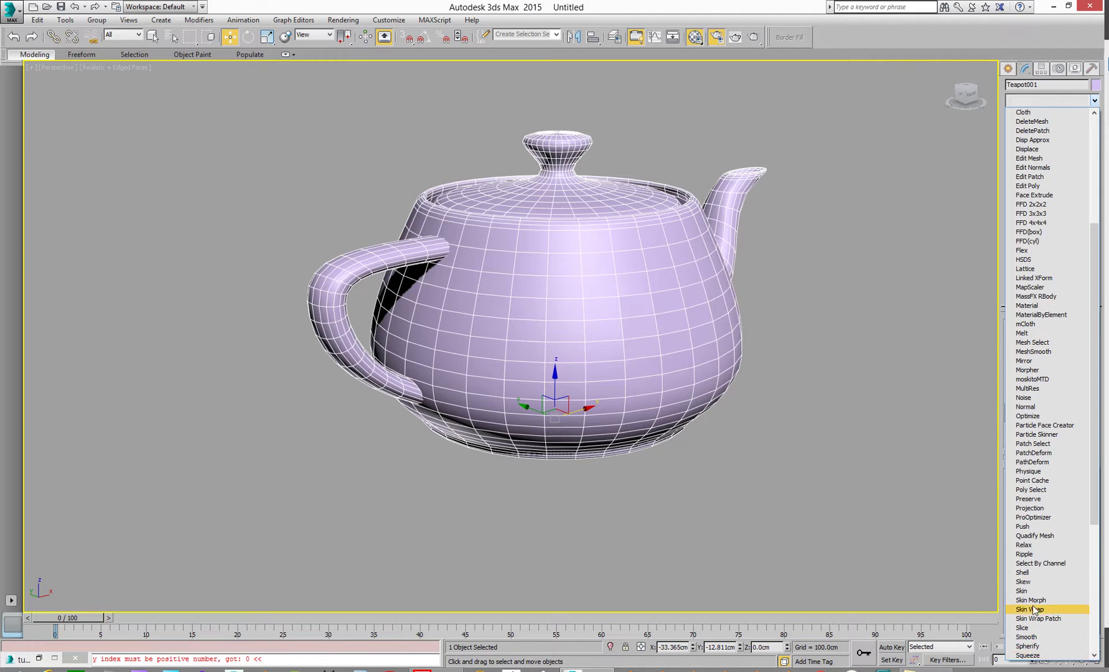
scroll(1028, 597, down, 5)
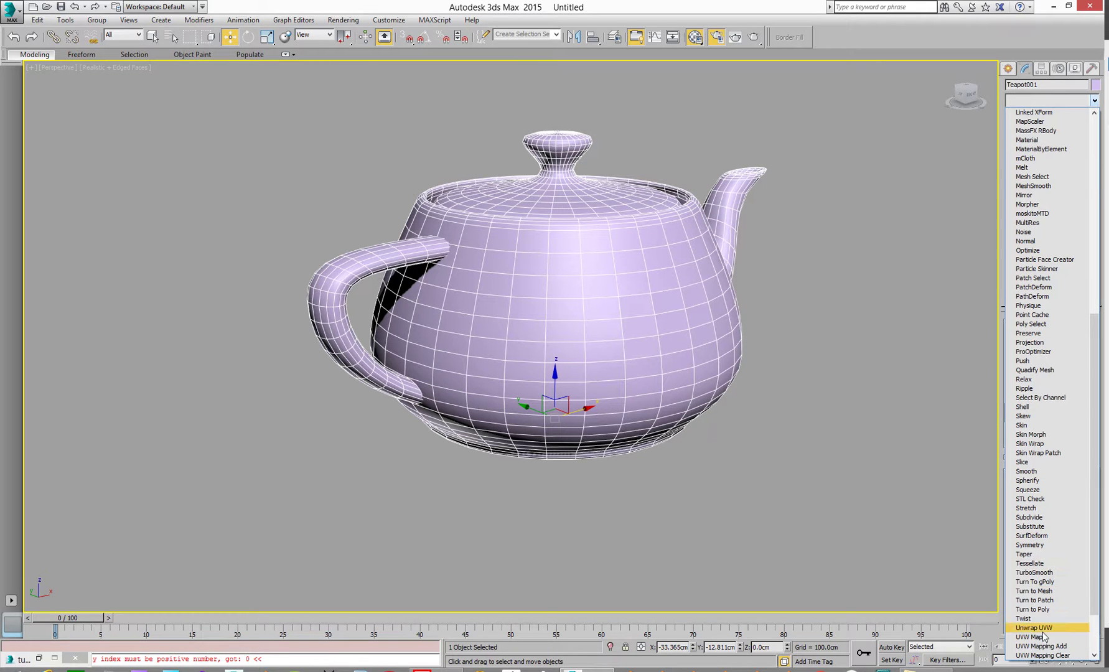
click(1033, 573)
alt+middle_drag(599, 392, 718, 399)
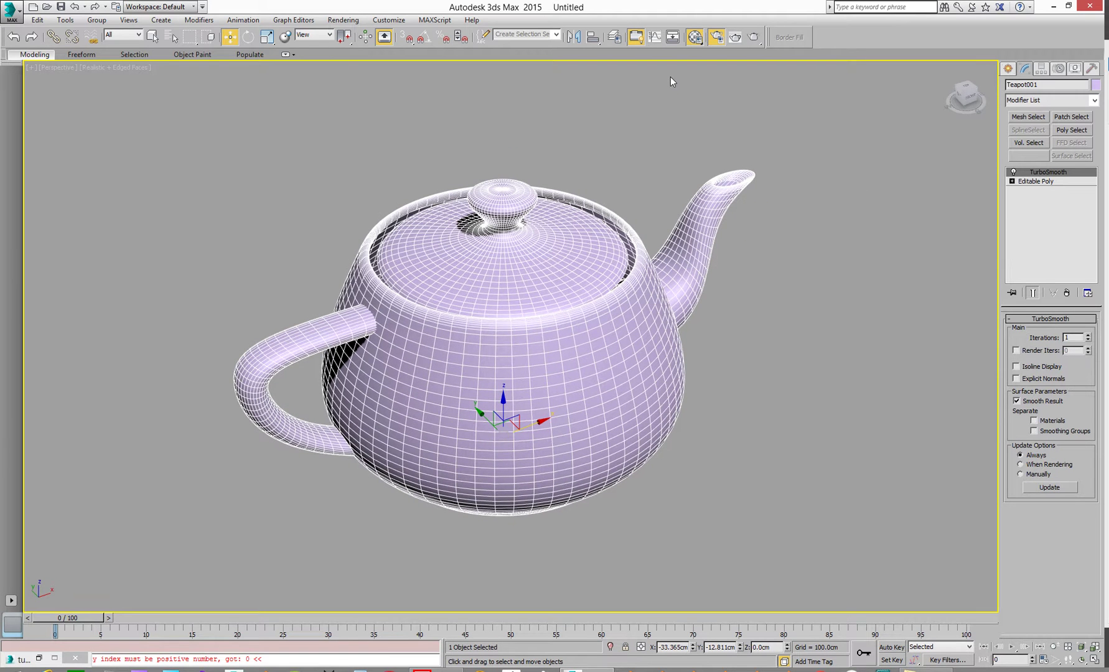
Step: Run the Turbosmooth Helper script from scripts\KenzorsScripts\GeneralScripts via MAXScript Open Script
click(434, 20)
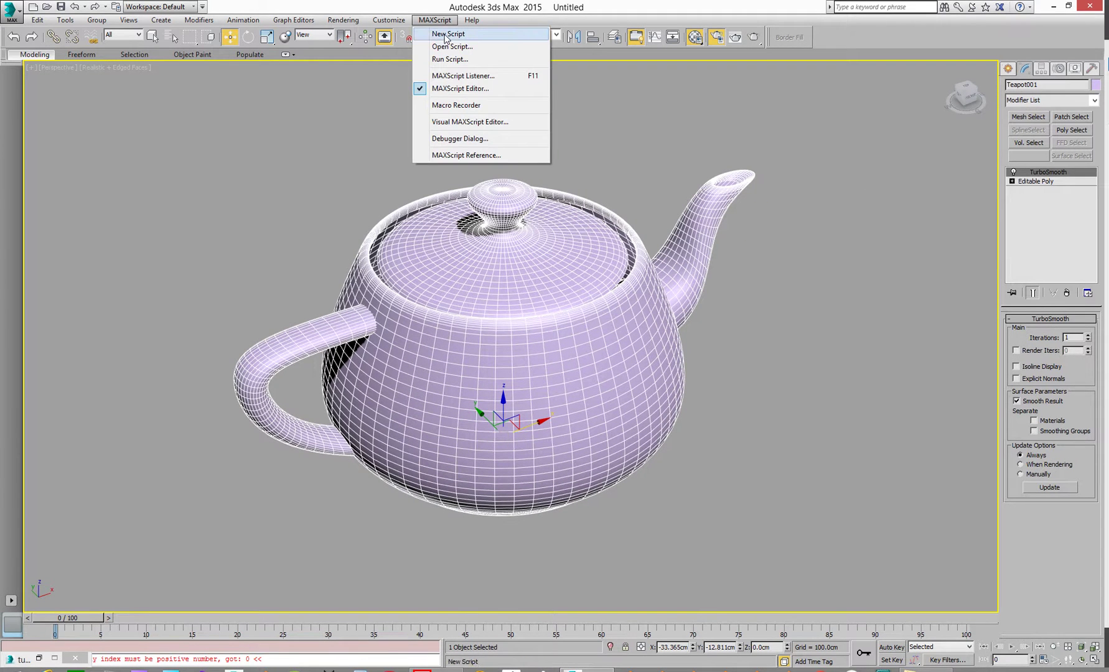
click(447, 34)
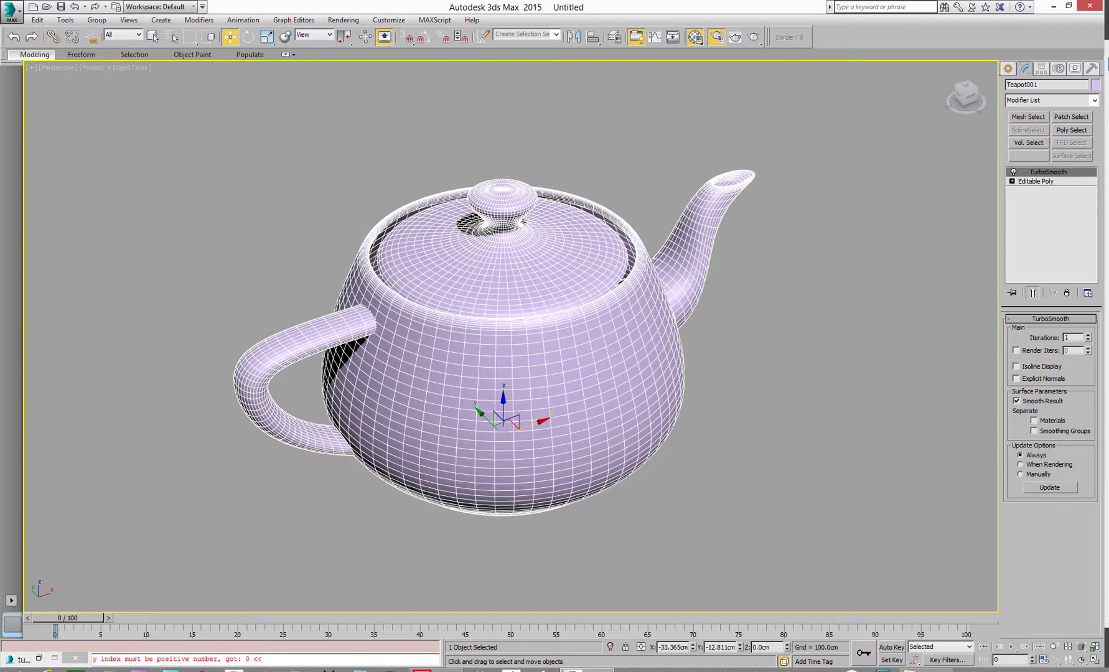
click(434, 20)
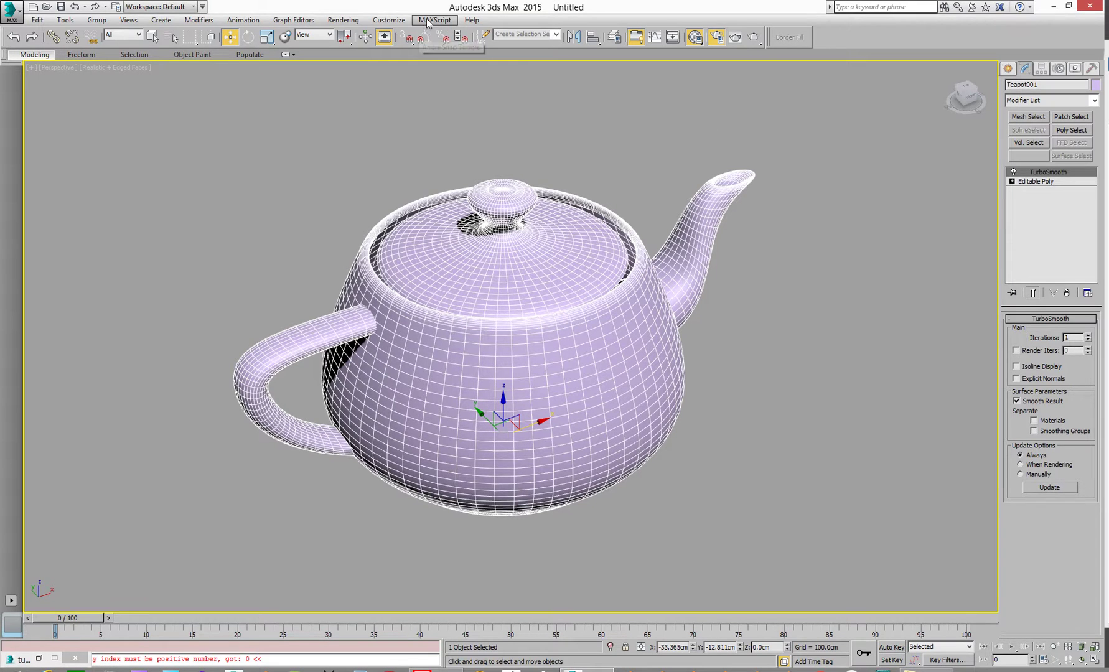
click(461, 50)
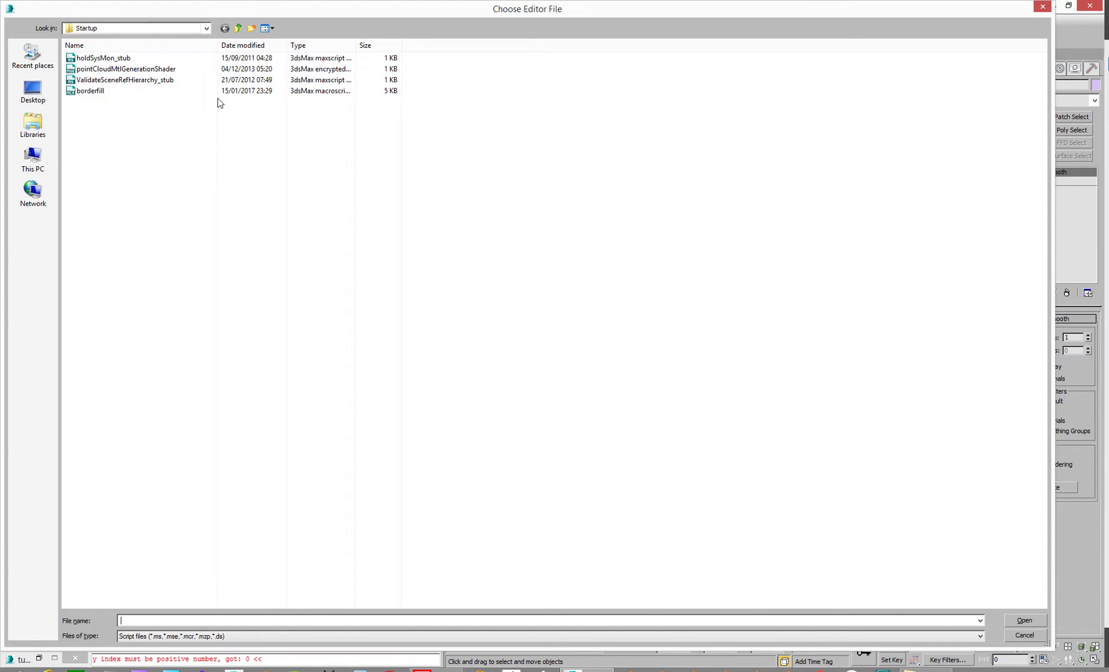
click(237, 29)
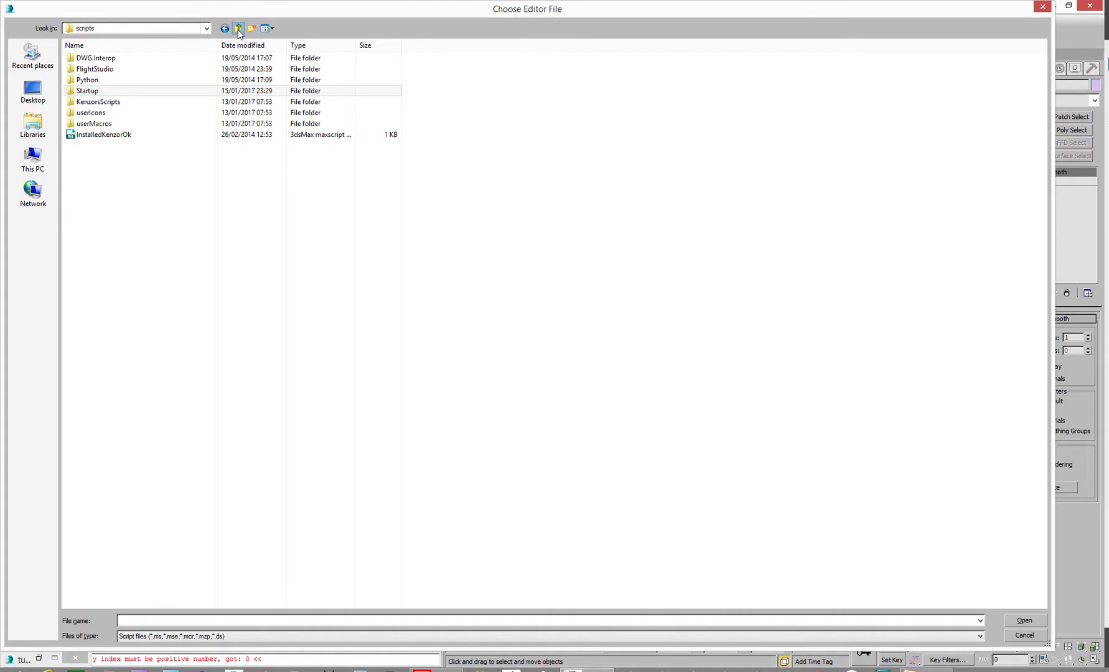
click(149, 109)
double_click(148, 107)
double_click(145, 90)
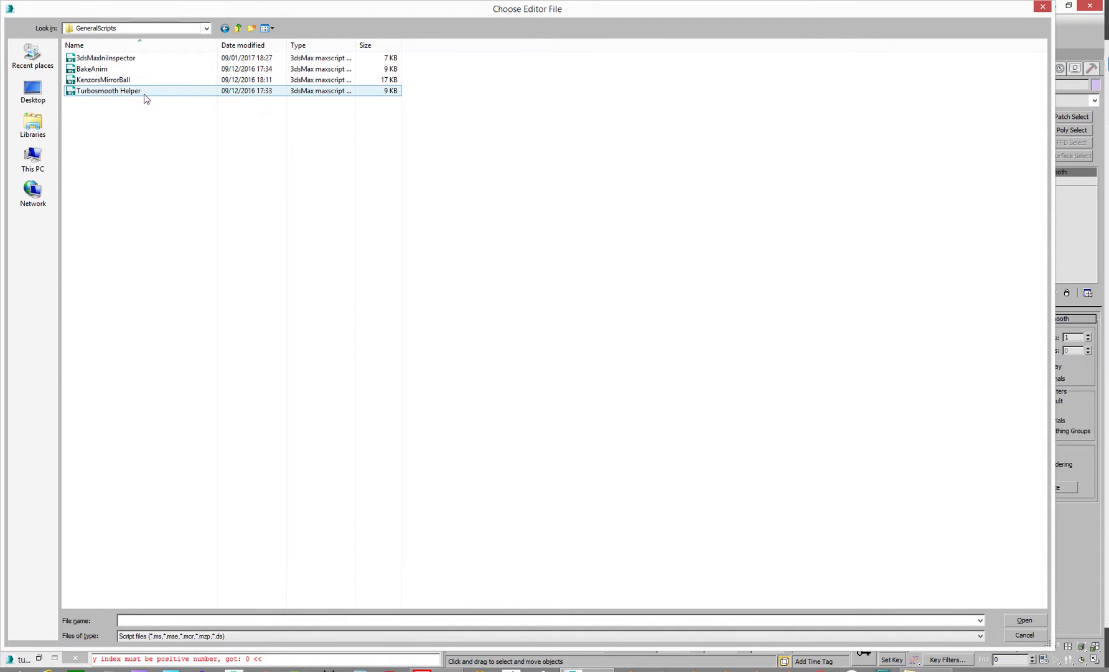
click(138, 99)
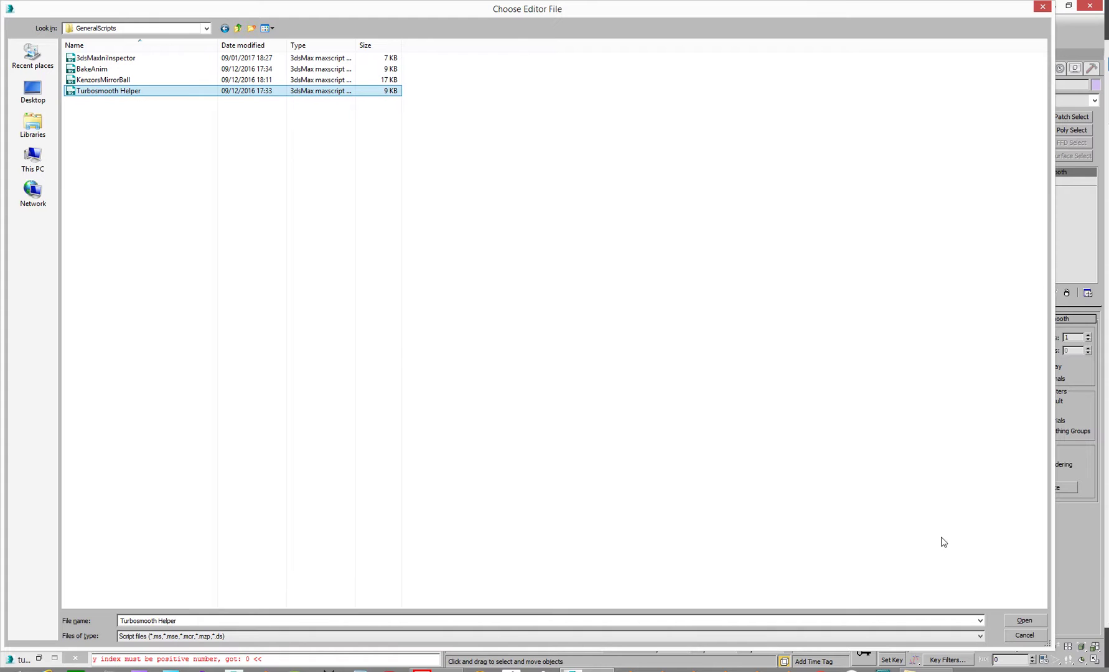
click(1023, 621)
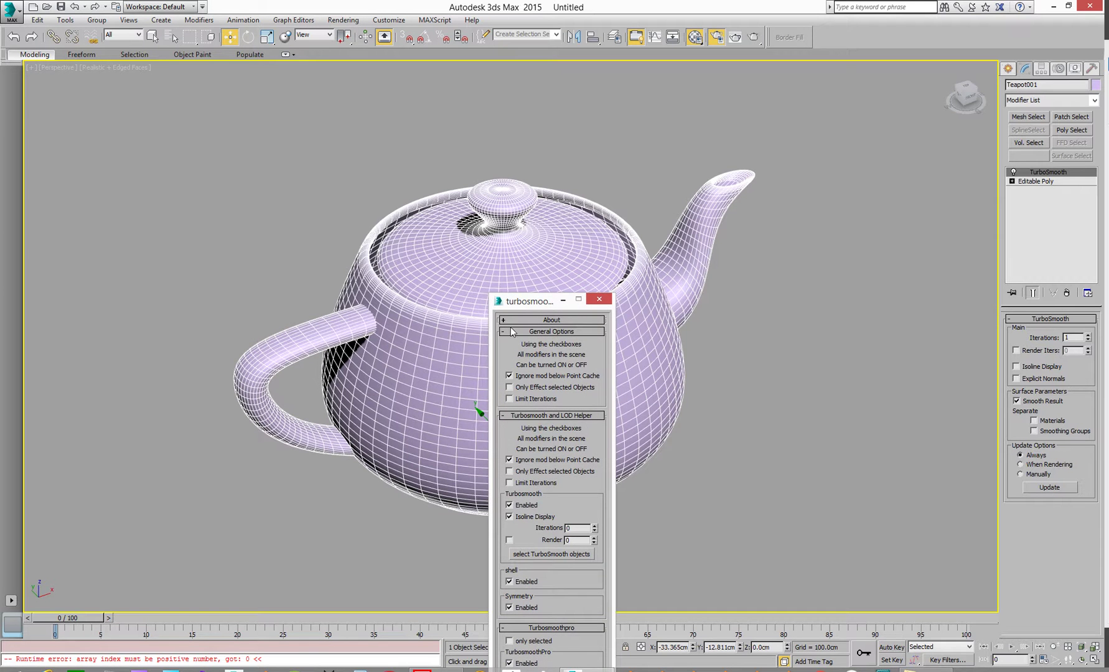
Step: Toggle the helper's TurboSmooth Enabled checkbox off and on, leave it checked, and close the helper
drag(510, 305, 830, 100)
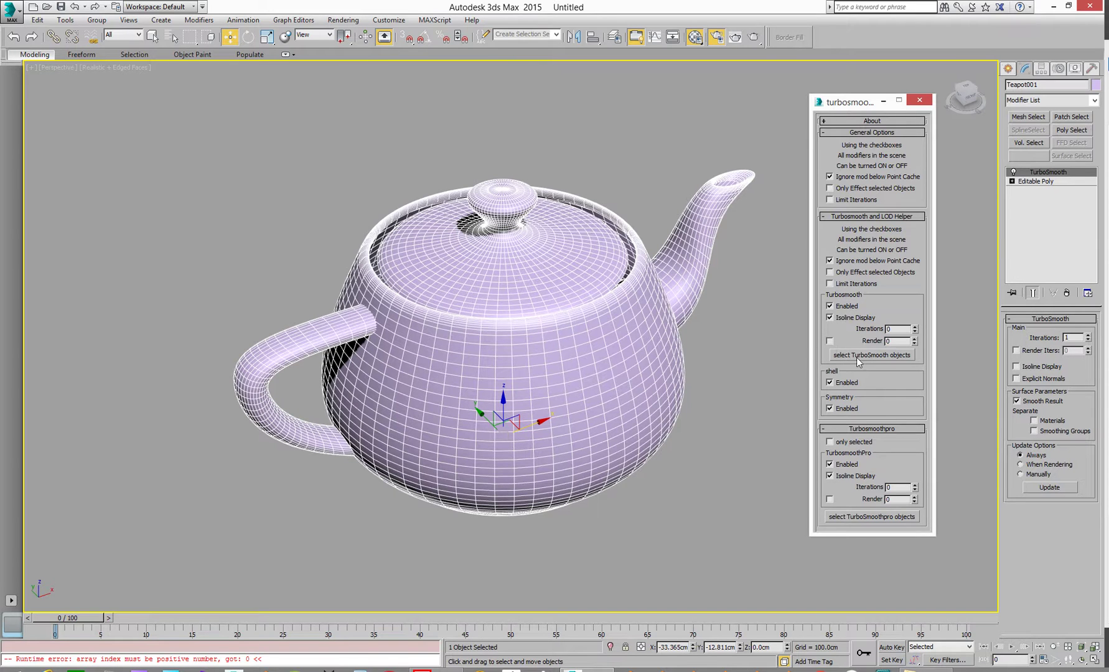
click(831, 308)
click(831, 308)
click(831, 309)
click(832, 309)
click(832, 309)
click(832, 309)
click(832, 309)
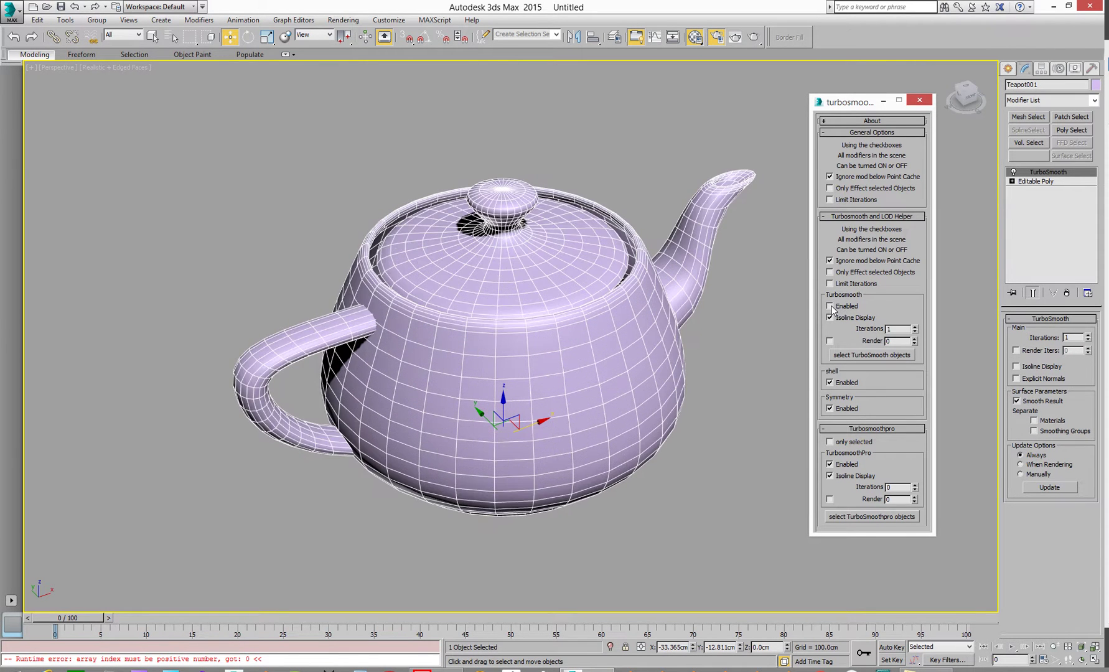
click(832, 310)
click(832, 309)
click(832, 309)
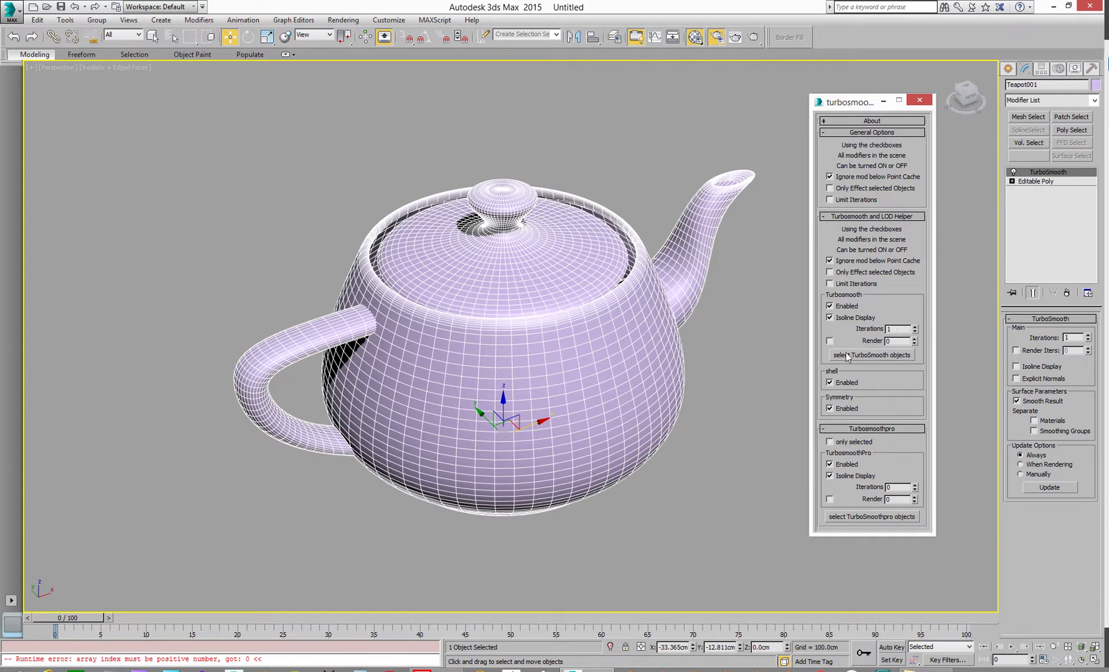
drag(849, 107, 884, 150)
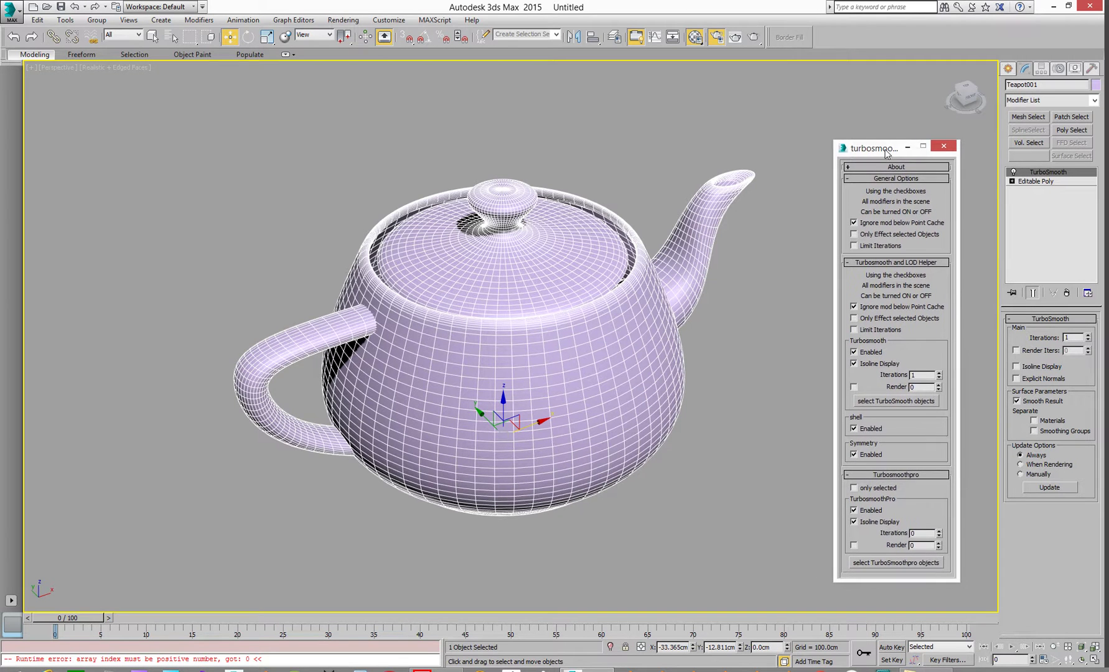
click(944, 147)
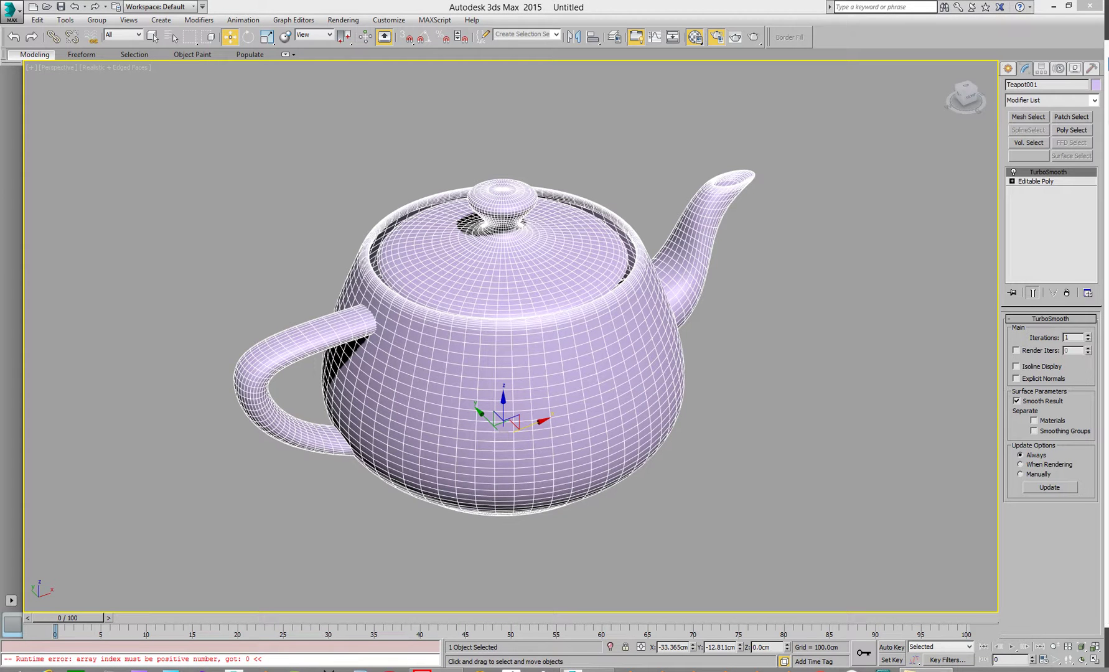
Step: Select the borderfill macroscript in the scripts\Startup Explorer window, then move the window aside
drag(1108, 69, 578, 67)
click(442, 182)
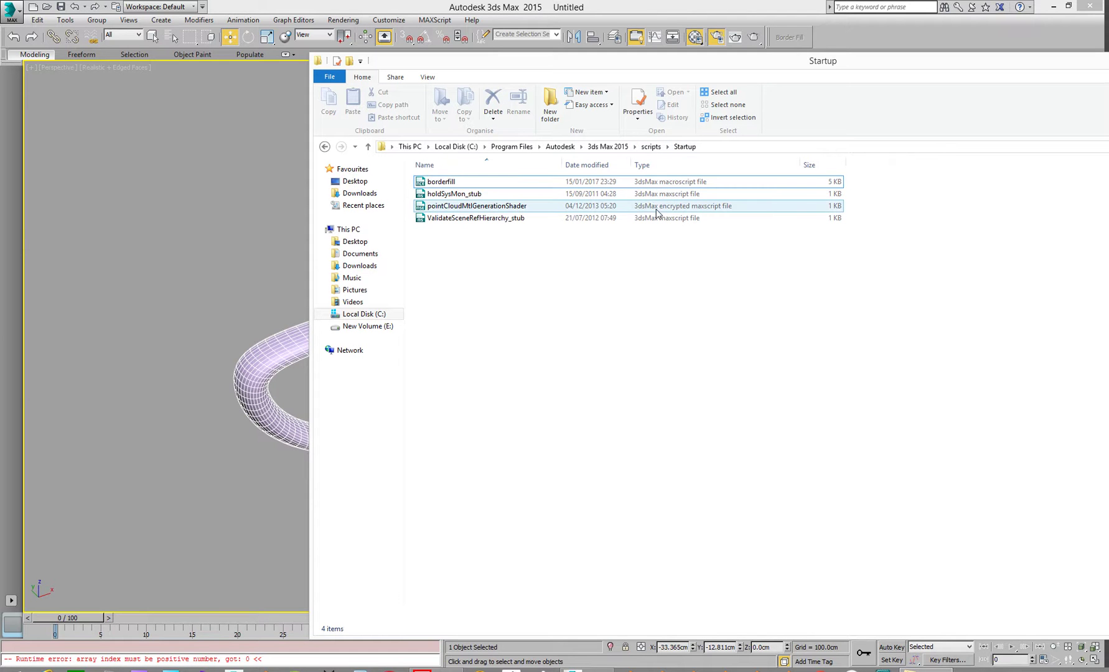
drag(628, 69, 798, 84)
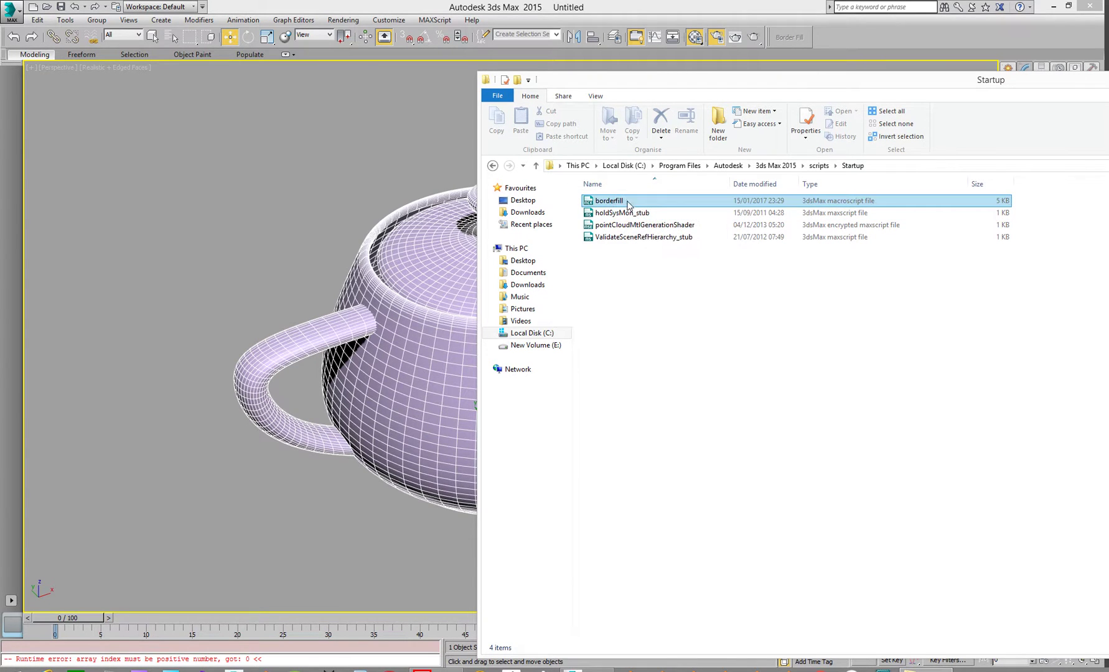
drag(644, 81, 1108, 88)
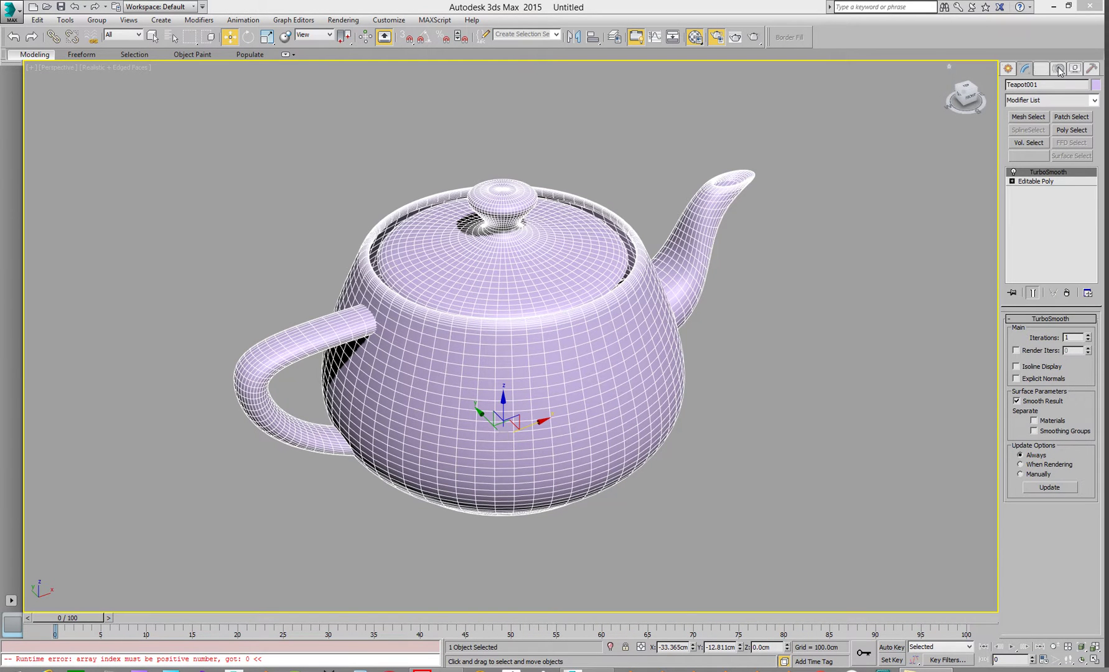
Step: Open the MAXScript utility, load borderfill.mcr into the script editor, then close the editor
click(1092, 70)
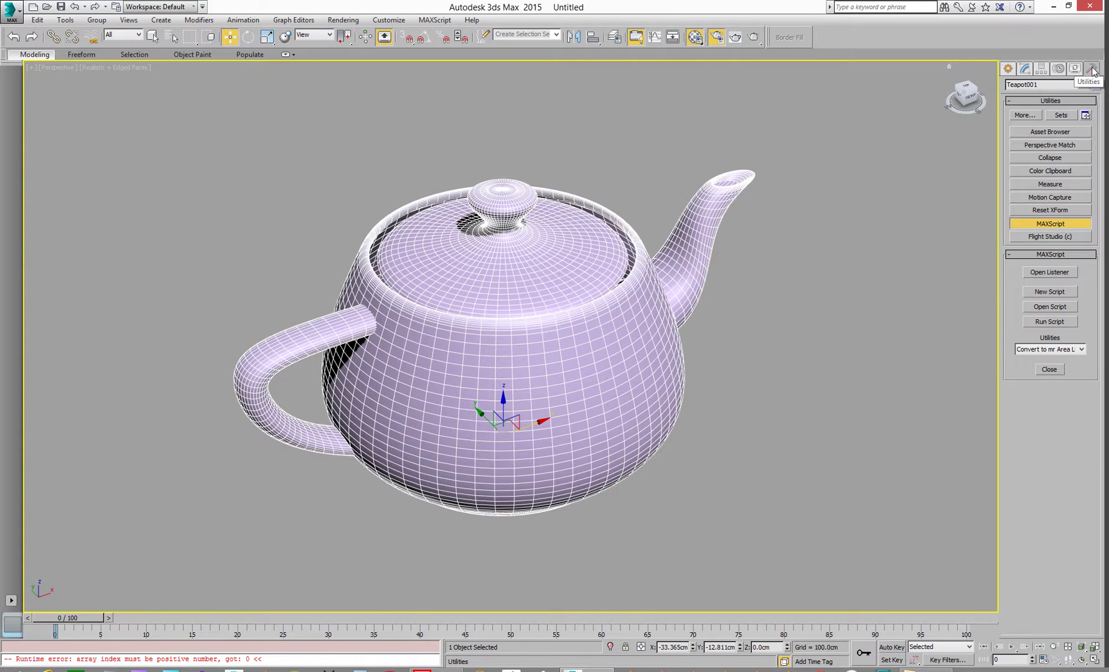
click(1032, 224)
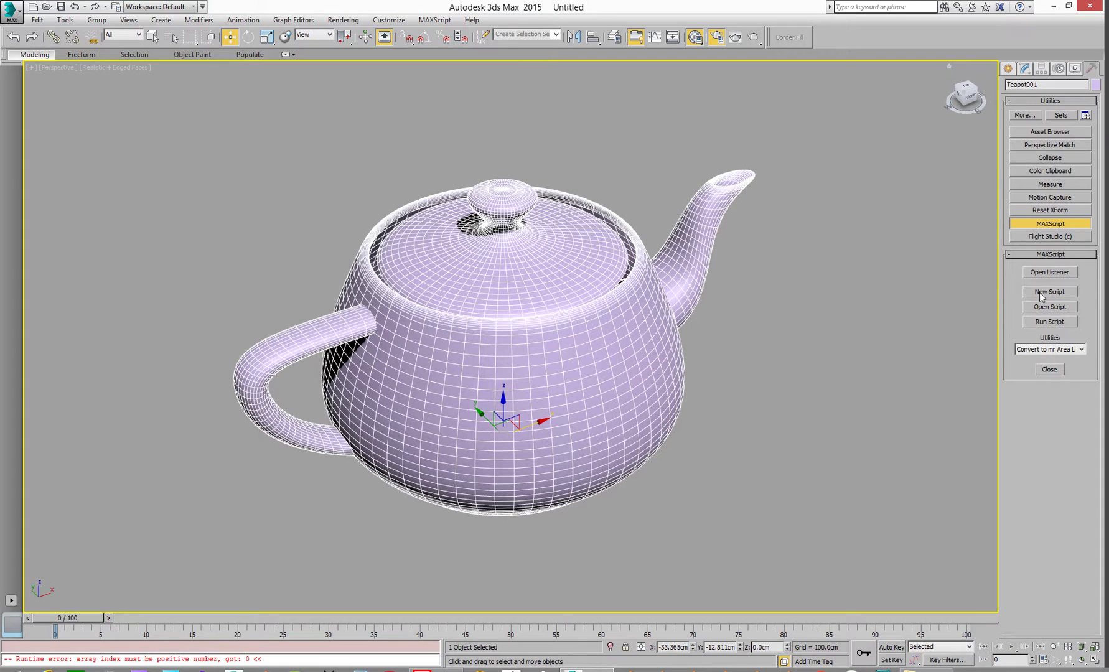
click(1040, 311)
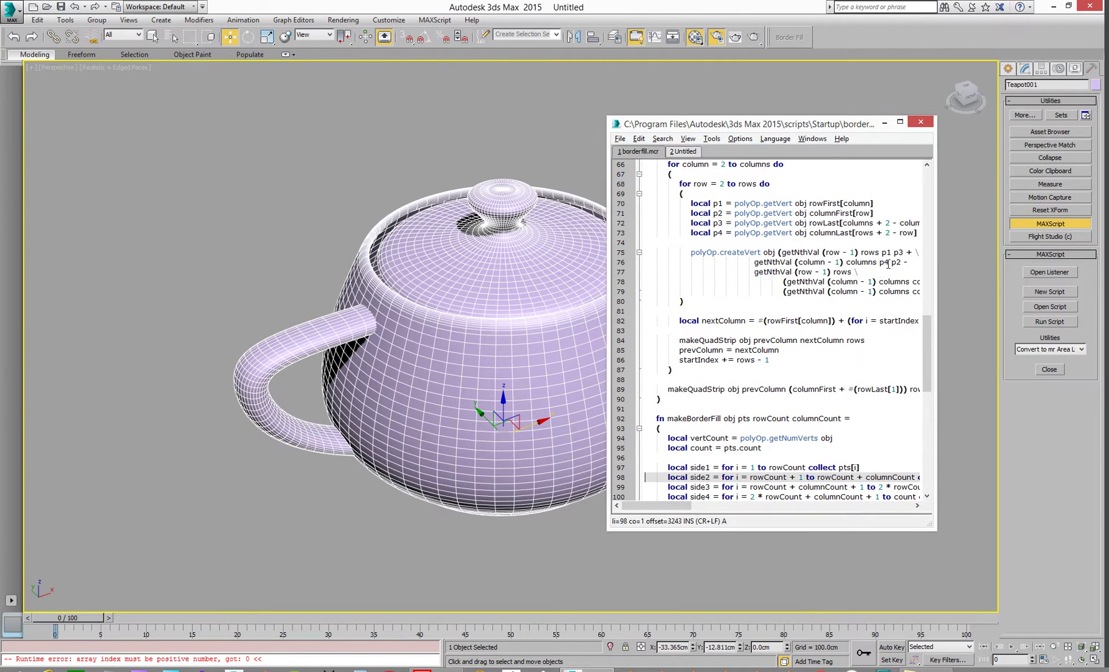
click(921, 121)
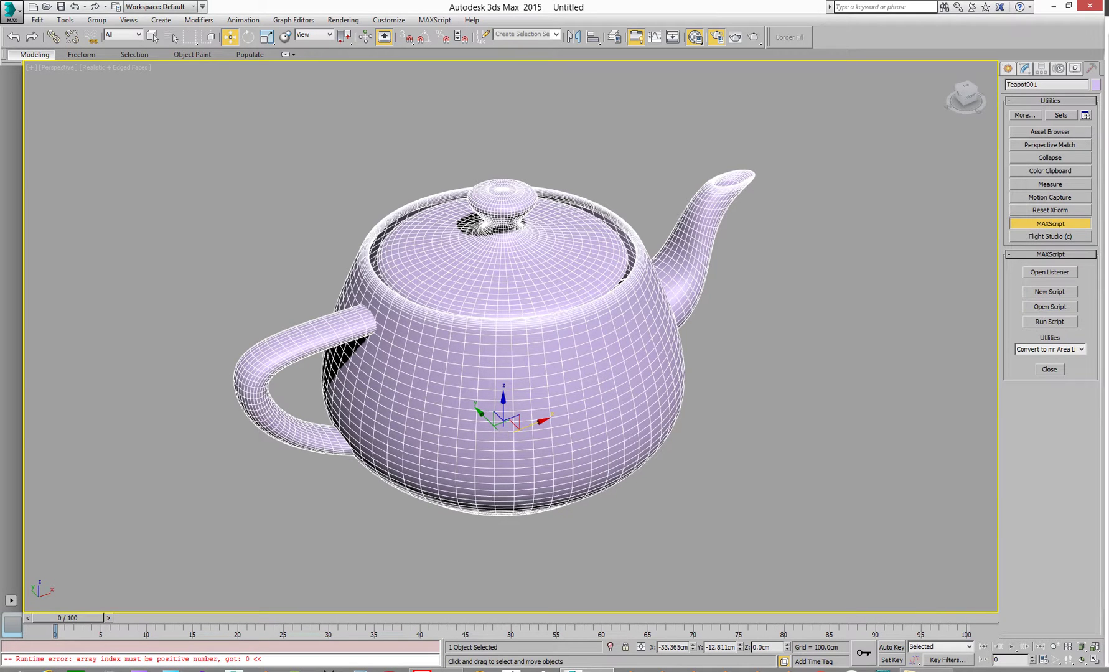
Step: Reopen borderfill.mcr and select the 'Border Fill' buttonText label near the top
click(1049, 306)
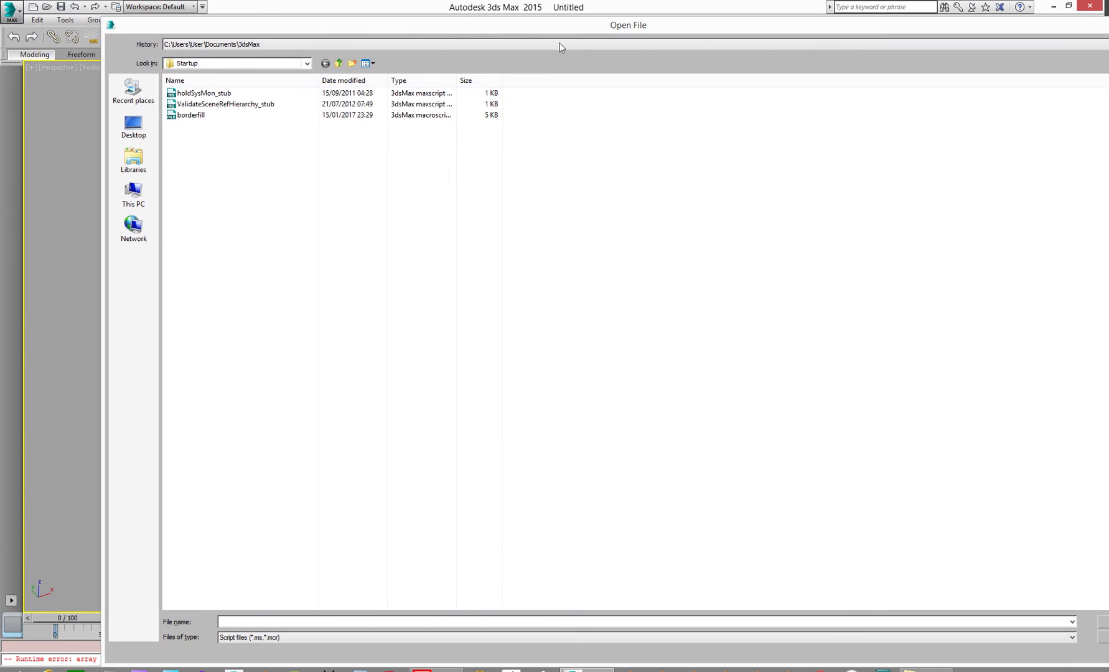
click(197, 115)
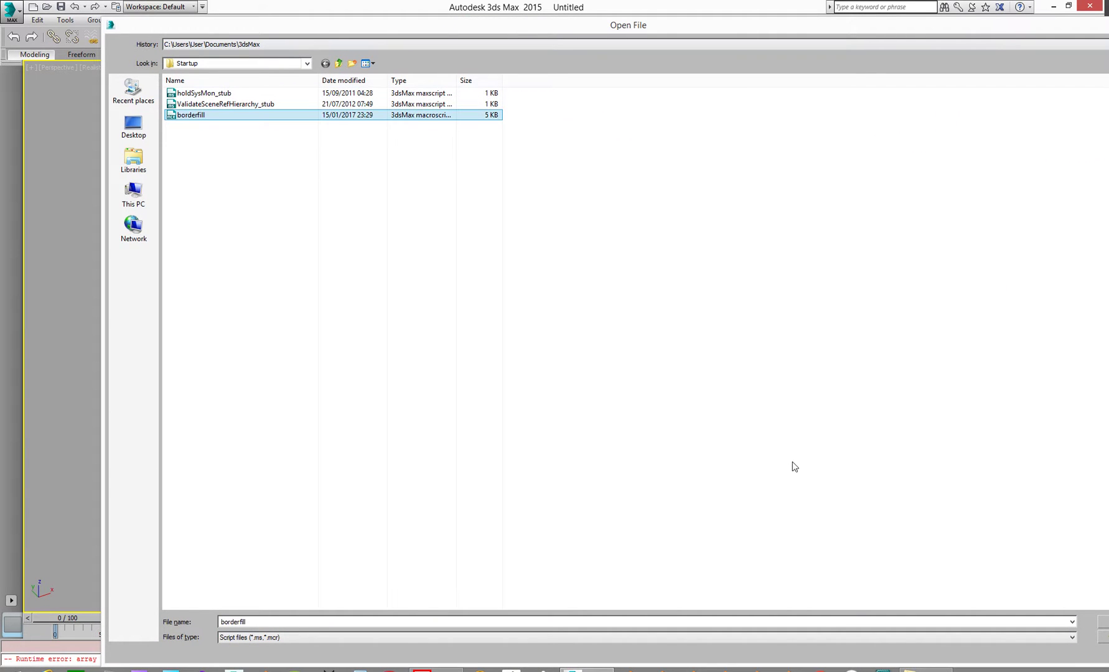
click(1103, 621)
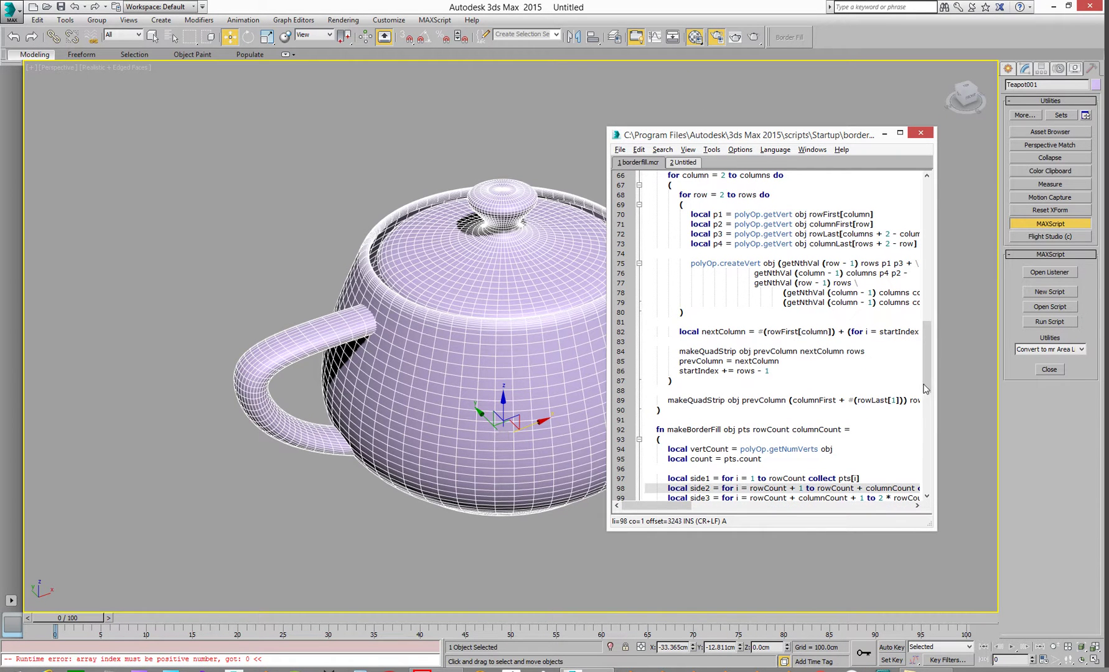
drag(926, 358, 920, 209)
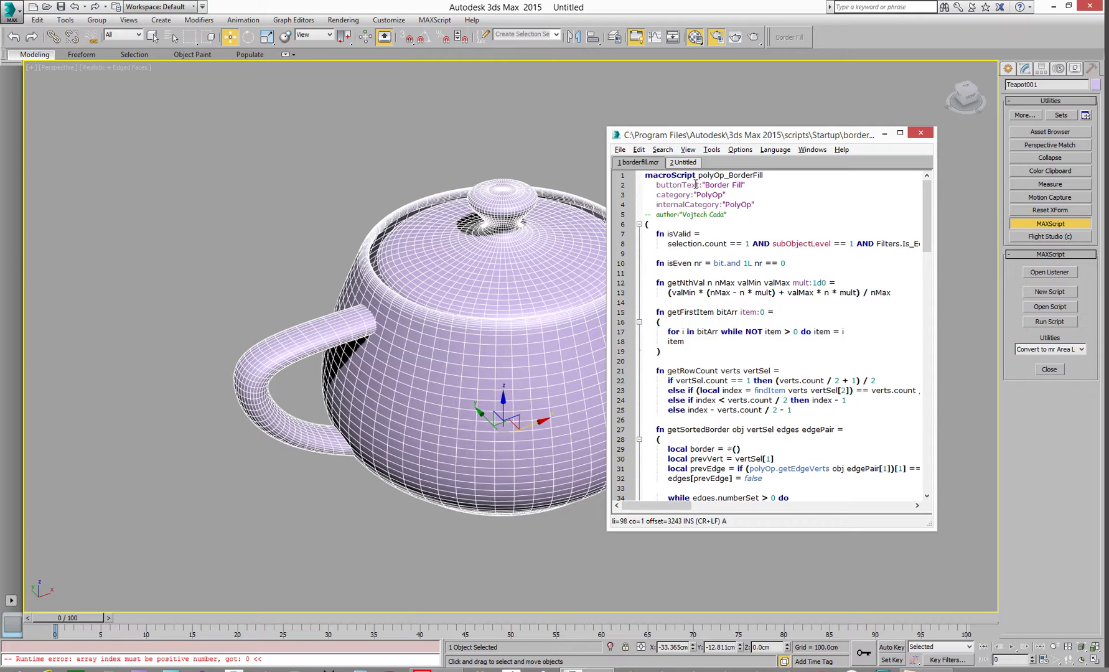
drag(701, 185, 733, 185)
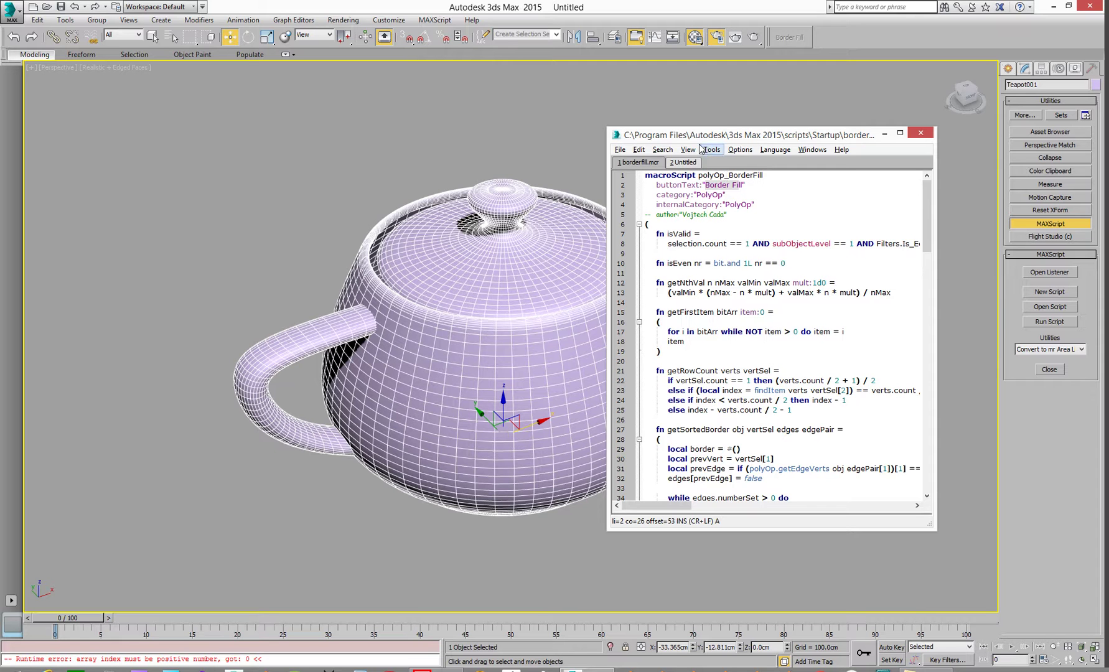
Step: Move the script editor window aside, clear of the teapot
drag(690, 137, 679, 158)
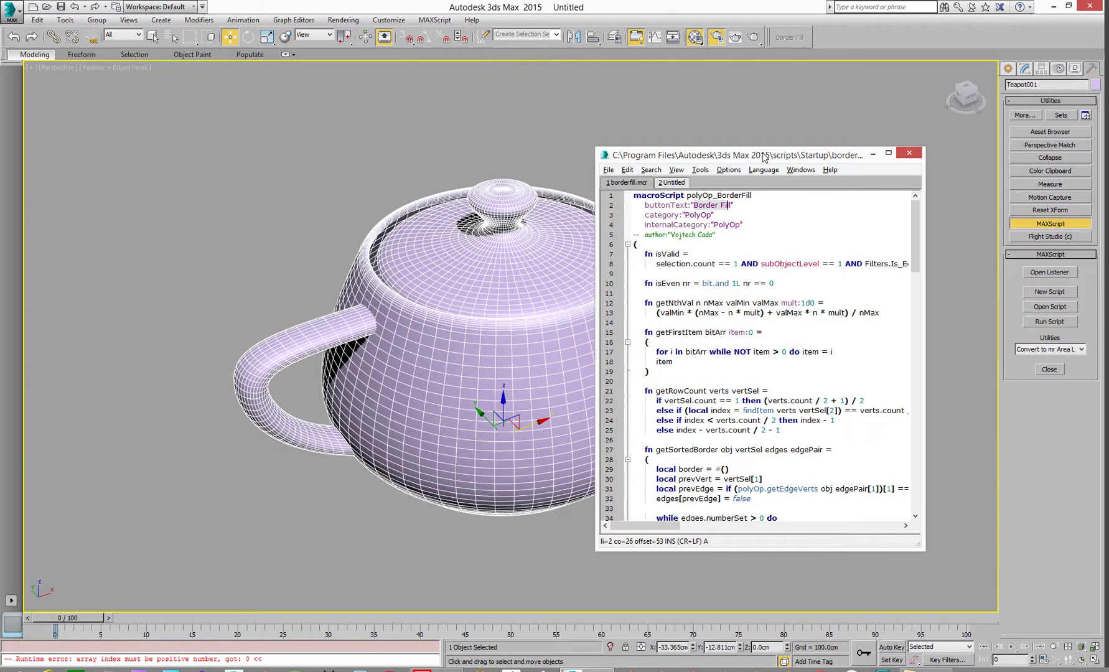
drag(764, 156, 720, 160)
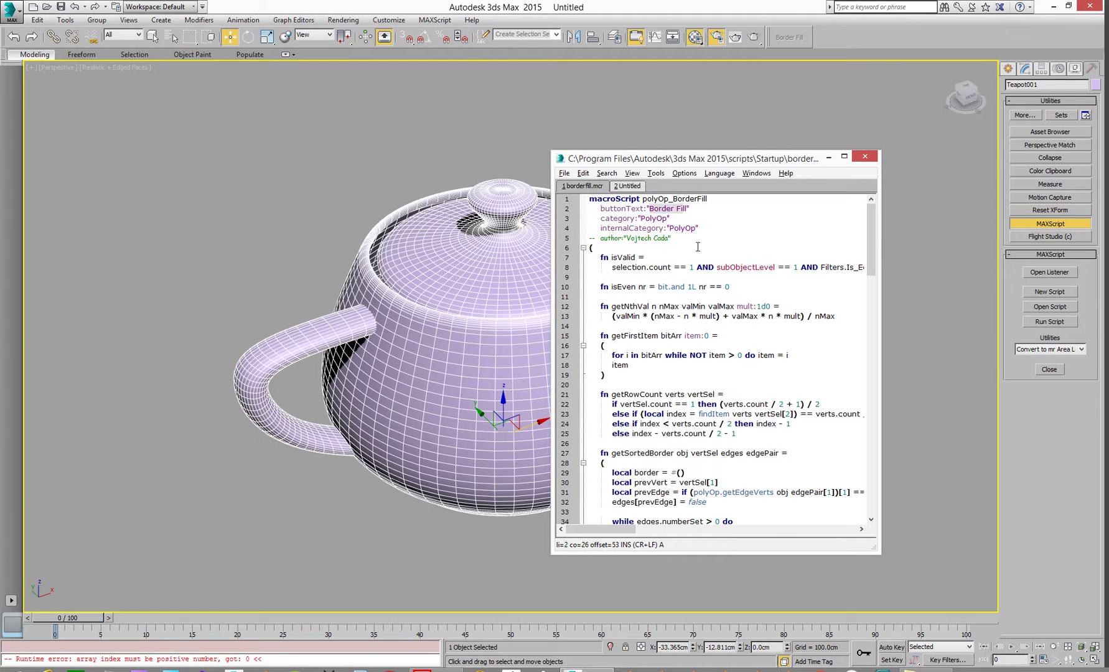
drag(653, 163, 1108, 169)
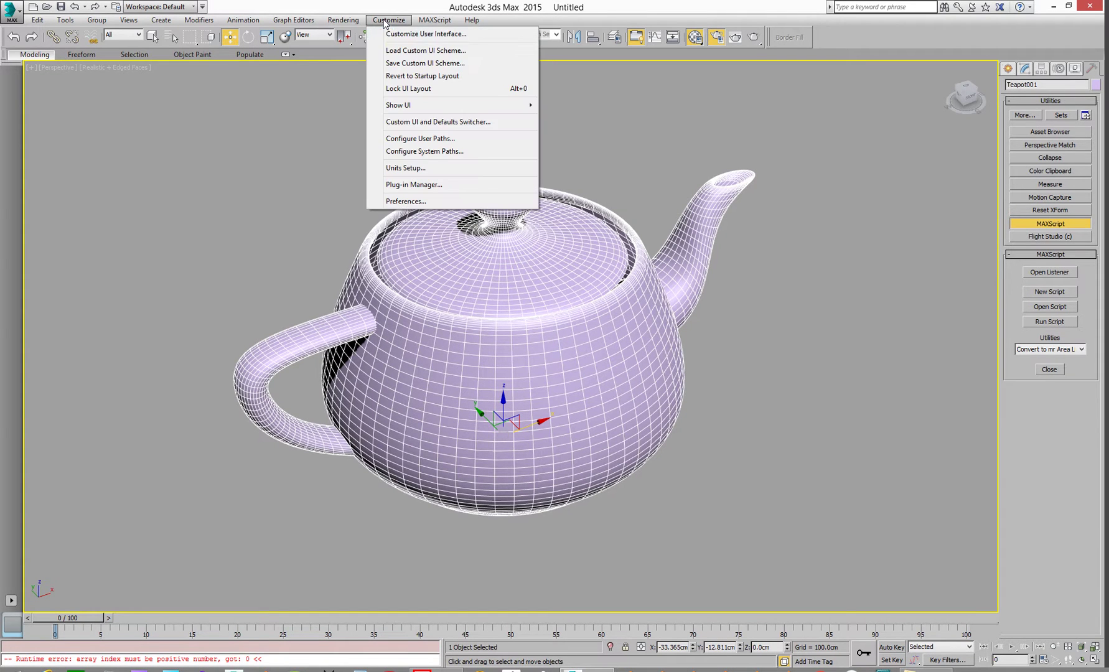
Step: Open Customize User Interface on the Keyboard tab and scroll through the Main UI action list
click(395, 34)
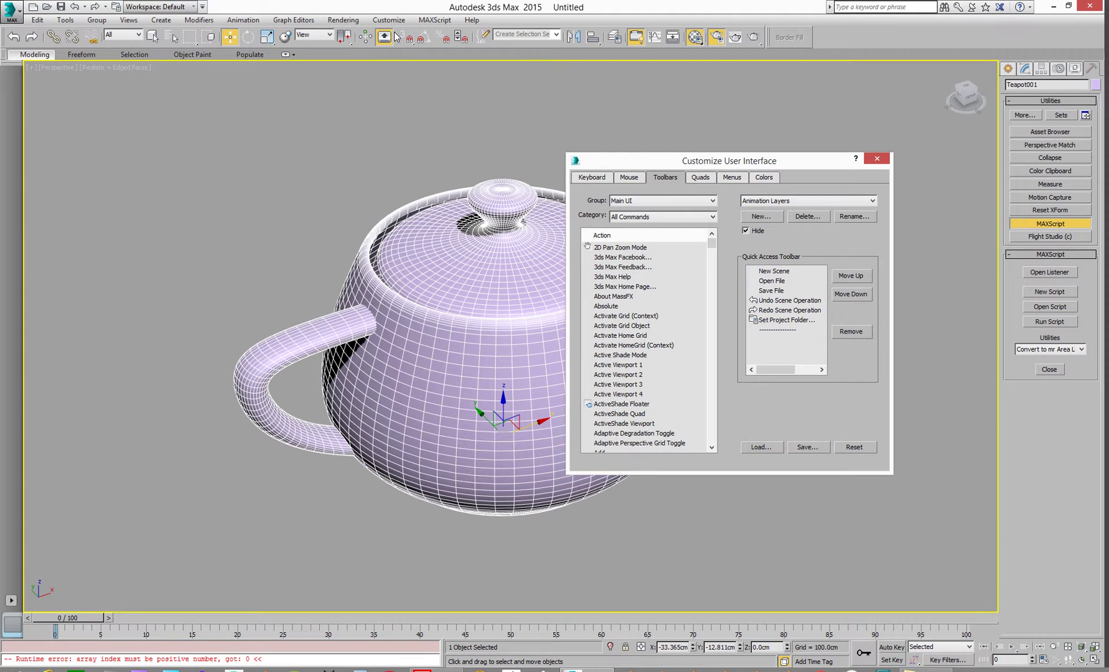
click(590, 178)
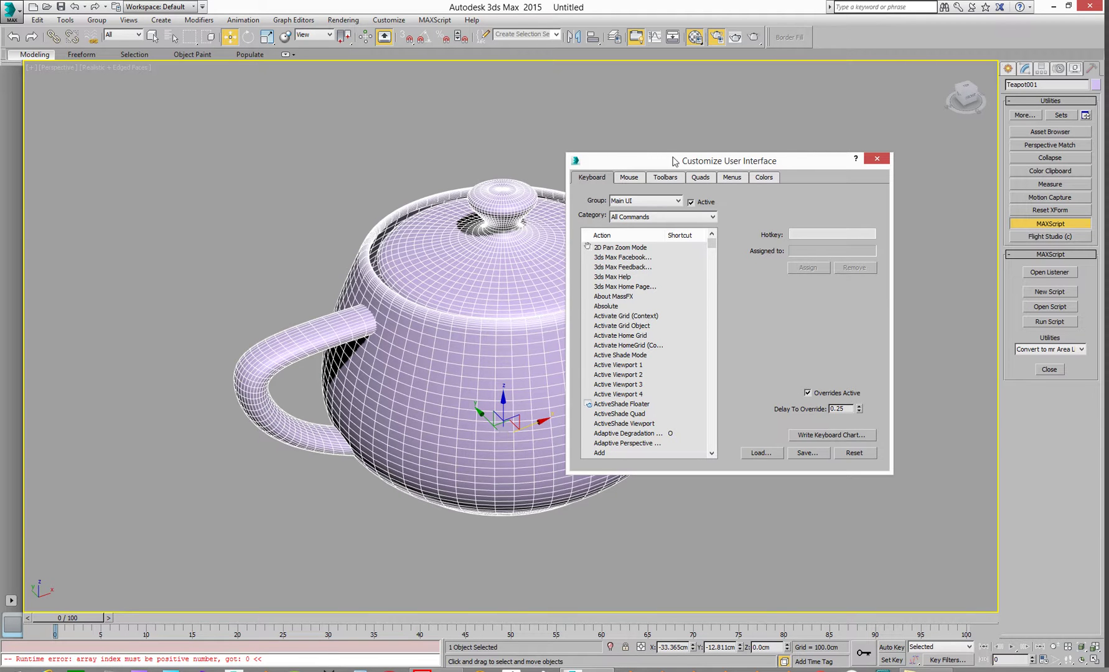
mouse_move(673, 166)
mouse_down()
mouse_move(688, 178)
mouse_move(663, 158)
mouse_up()
click(608, 337)
scroll(608, 340, down, 10)
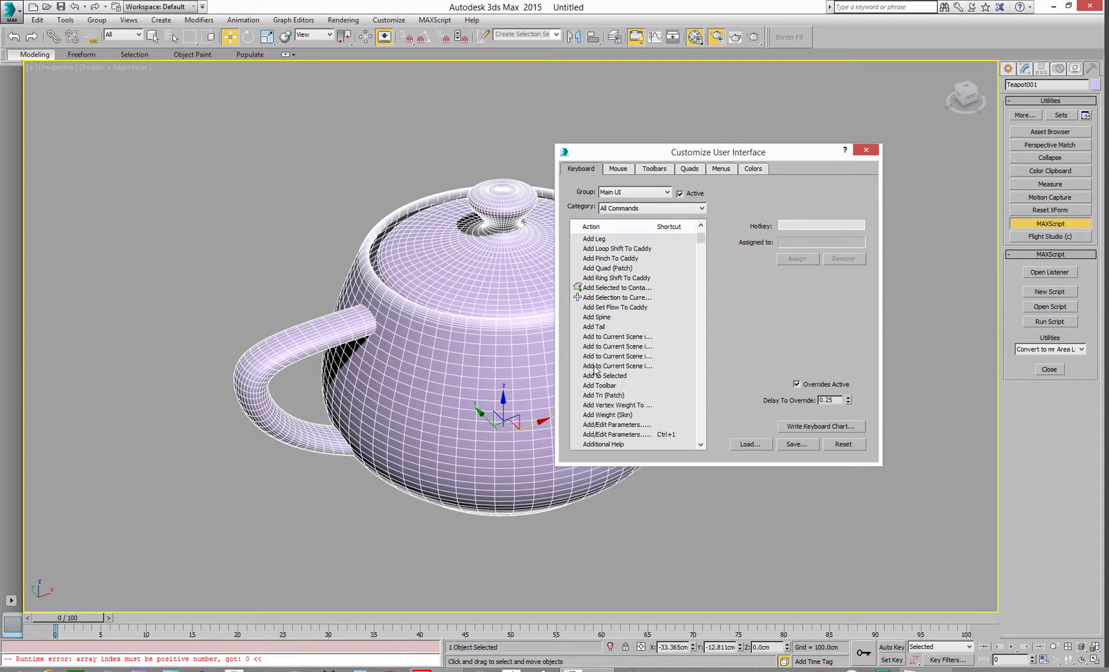
scroll(592, 375, down, 9)
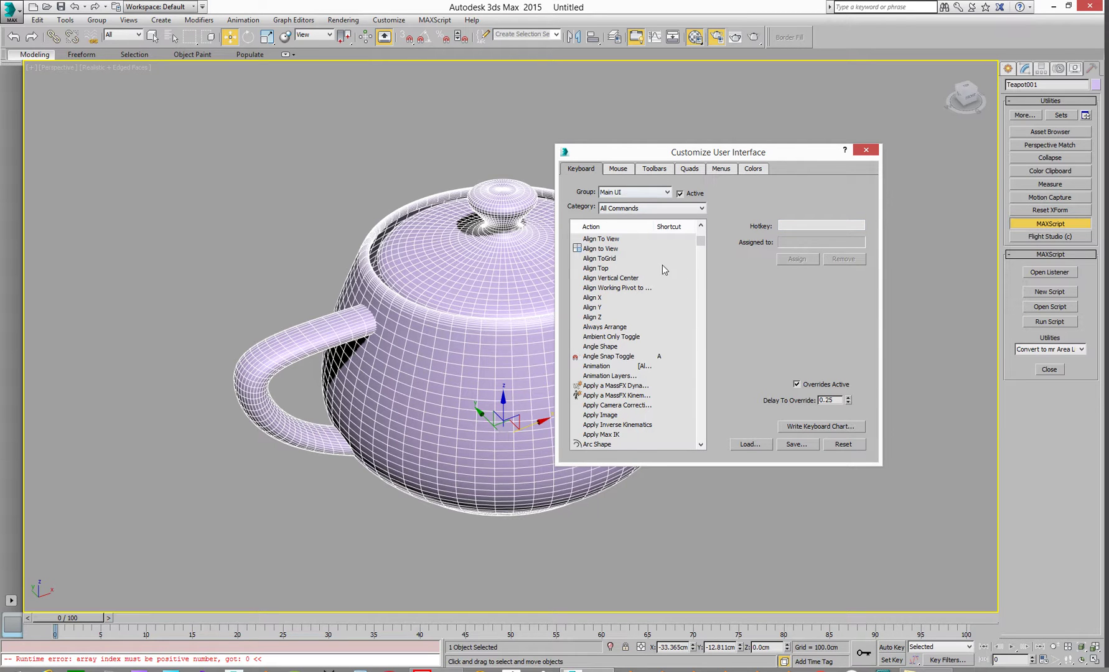
Step: Create a new floating toolbar named 'cresshead' and place it beside the teapot lid
click(688, 170)
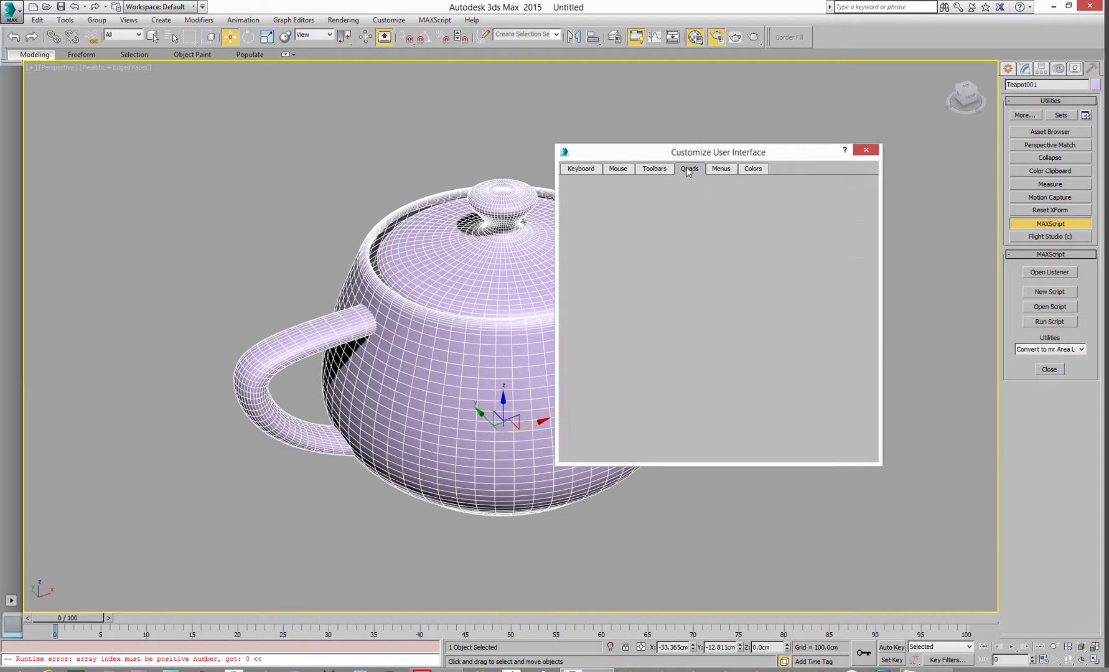
click(723, 169)
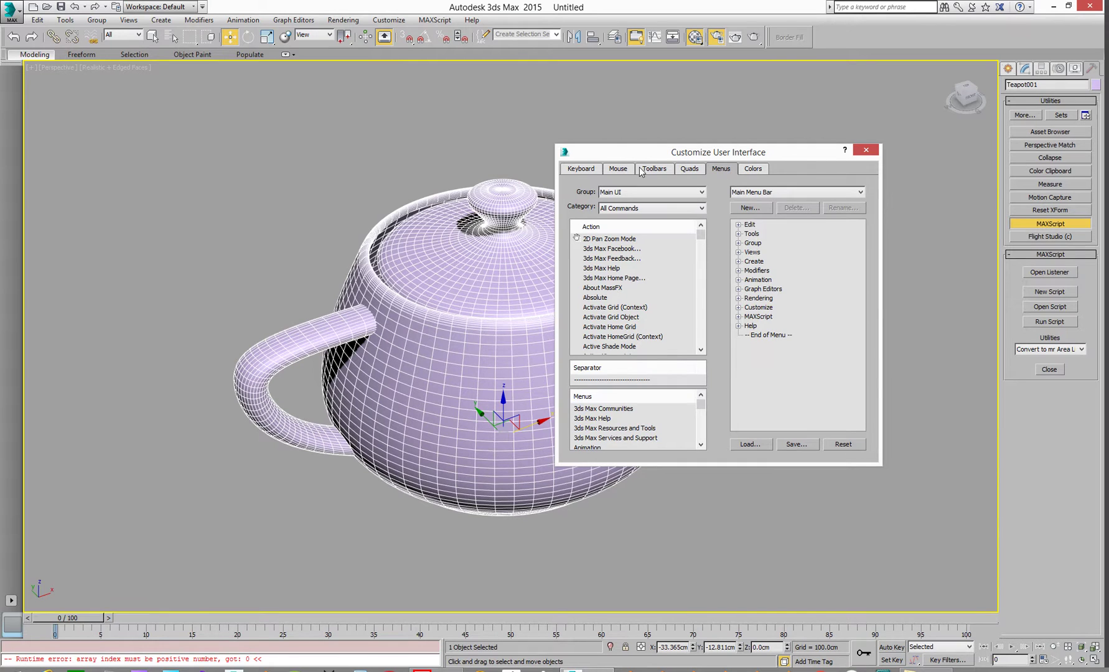
click(652, 169)
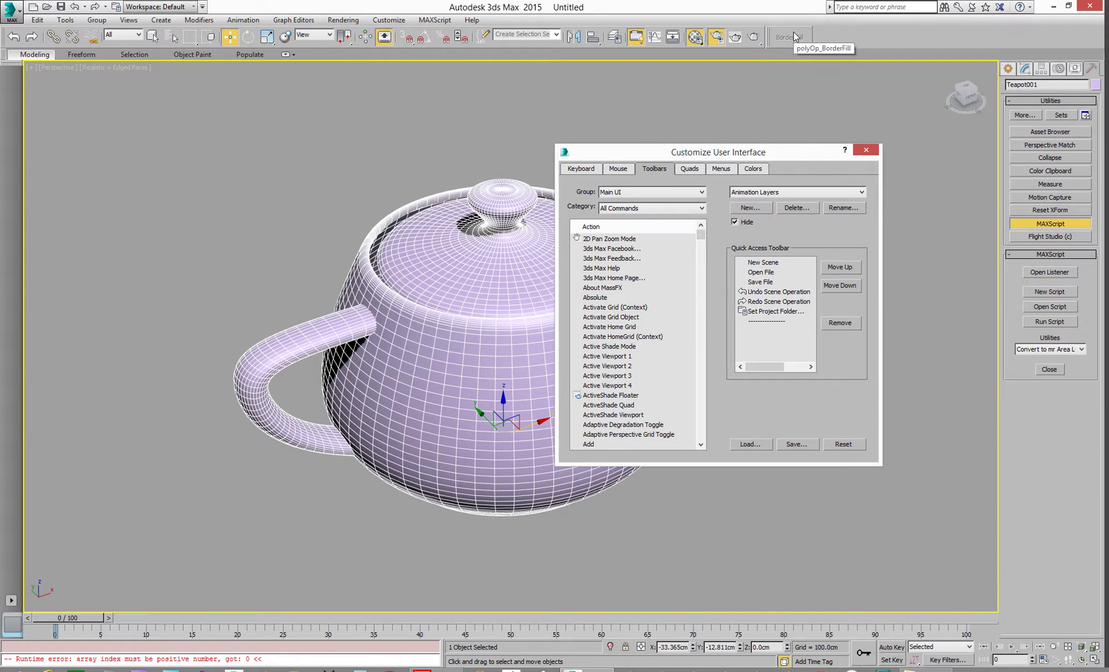
click(753, 206)
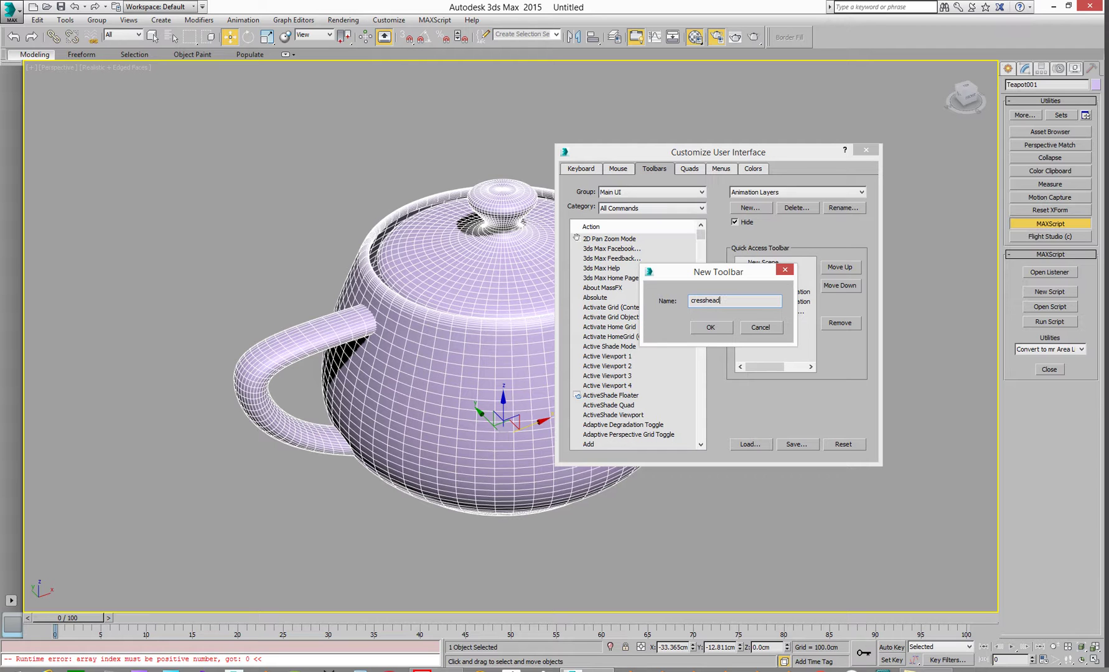
click(710, 327)
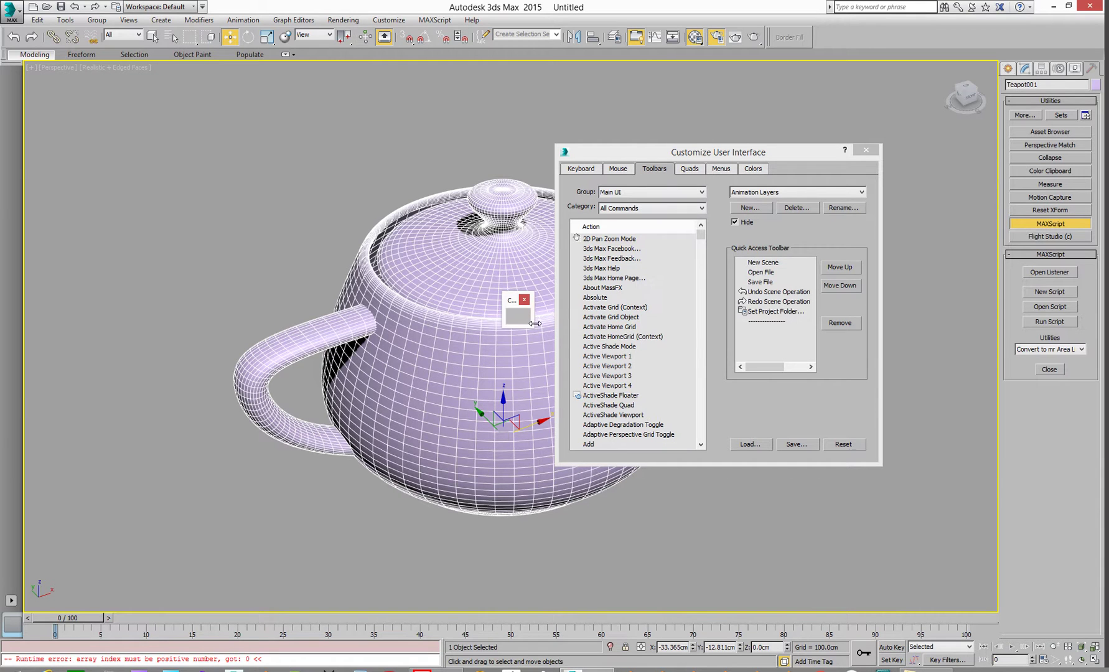
drag(508, 302, 498, 278)
drag(409, 264, 371, 251)
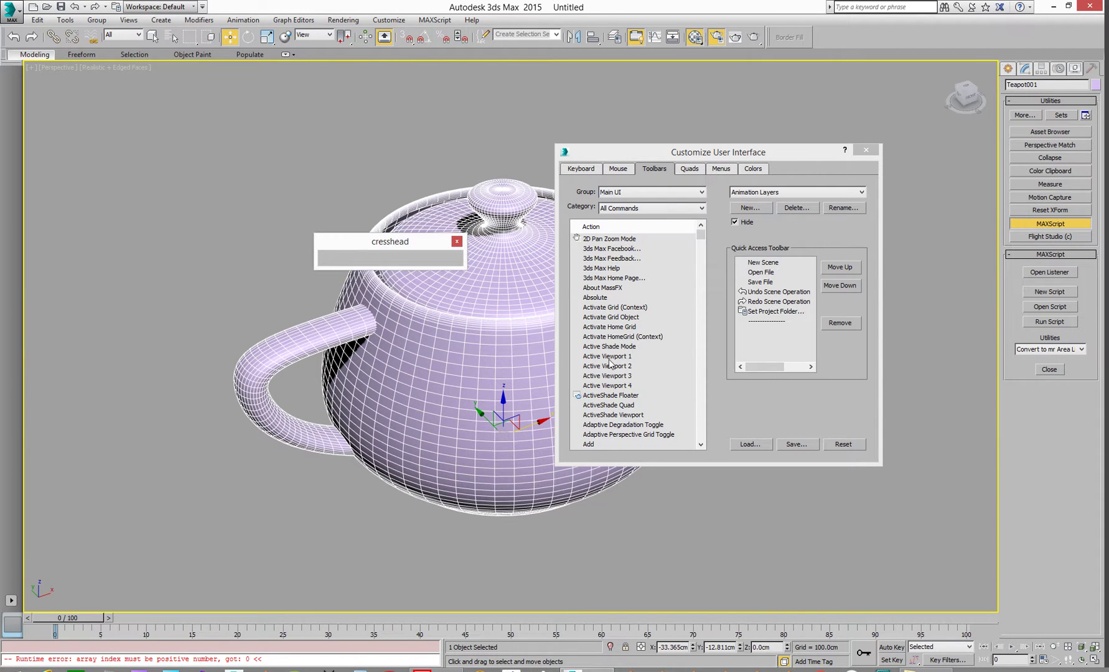
Step: Add polyOp_BorderFill as a Border Fill button on the cresshead toolbar and dock it at the top
click(663, 293)
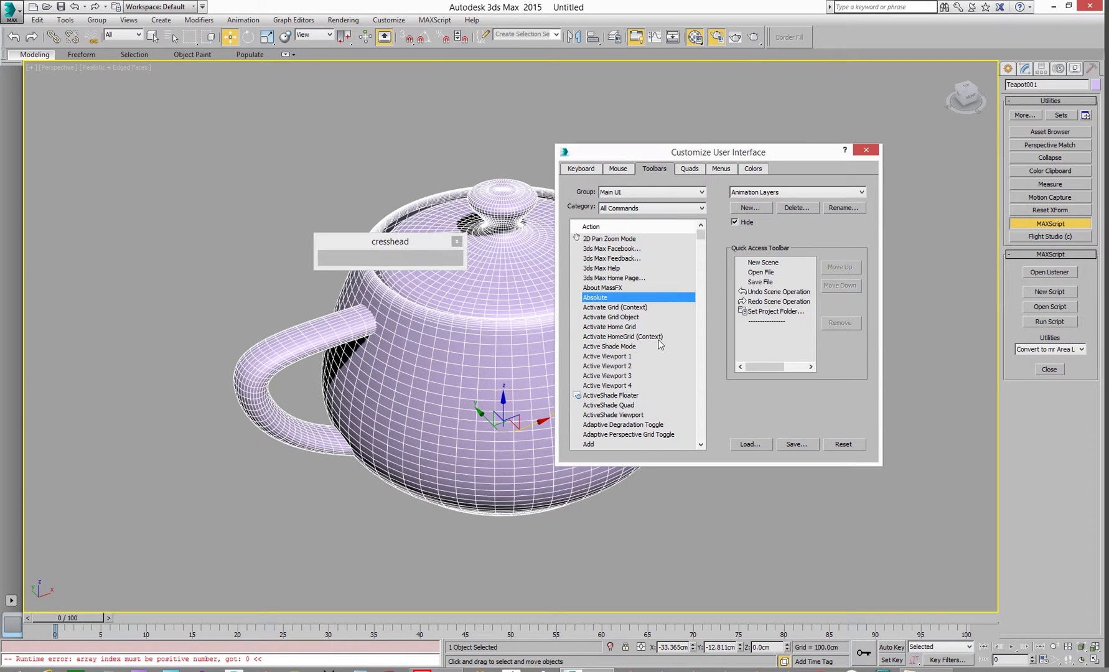
scroll(639, 319, down, 9)
scroll(641, 359, down, 2)
drag(703, 241, 699, 349)
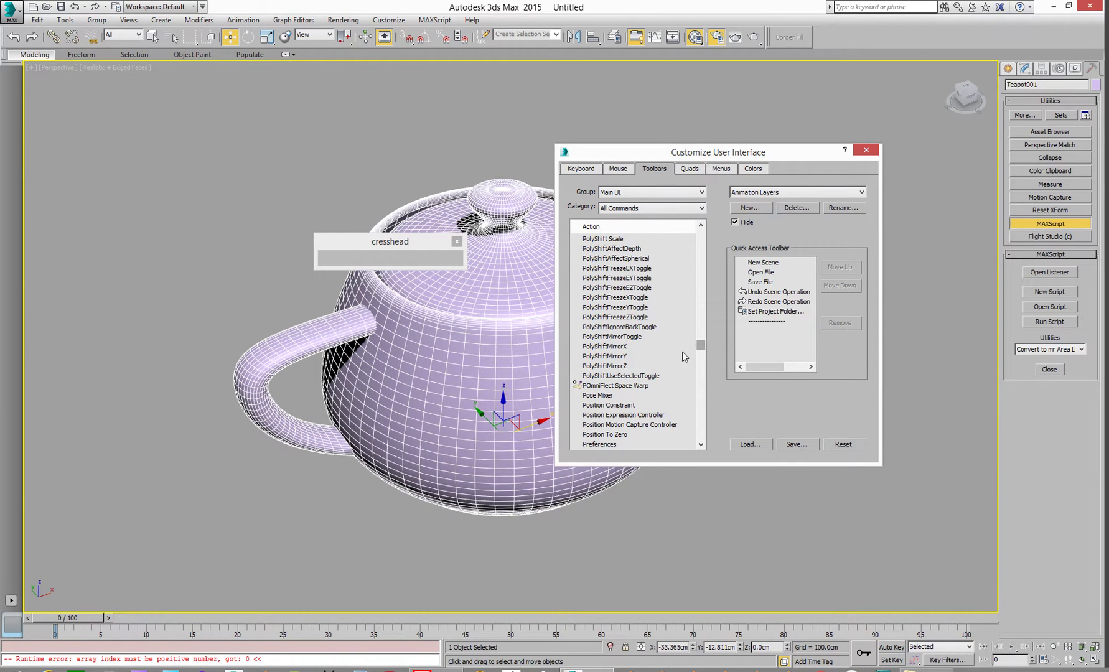
click(625, 337)
scroll(625, 336, up, 1)
scroll(625, 337, up, 2)
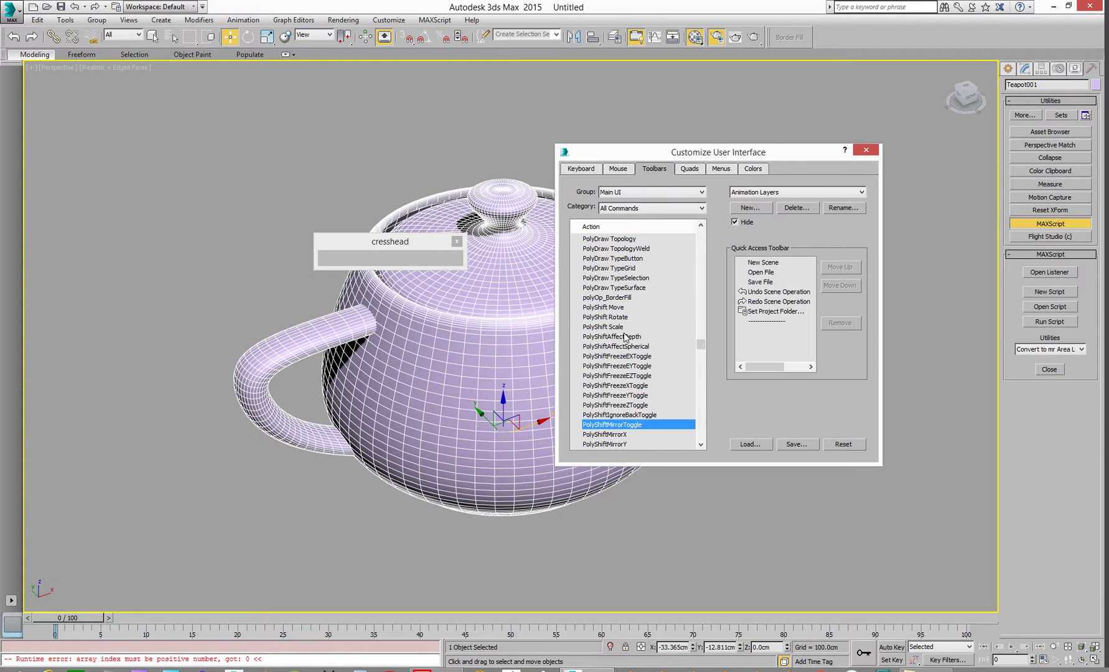
click(609, 298)
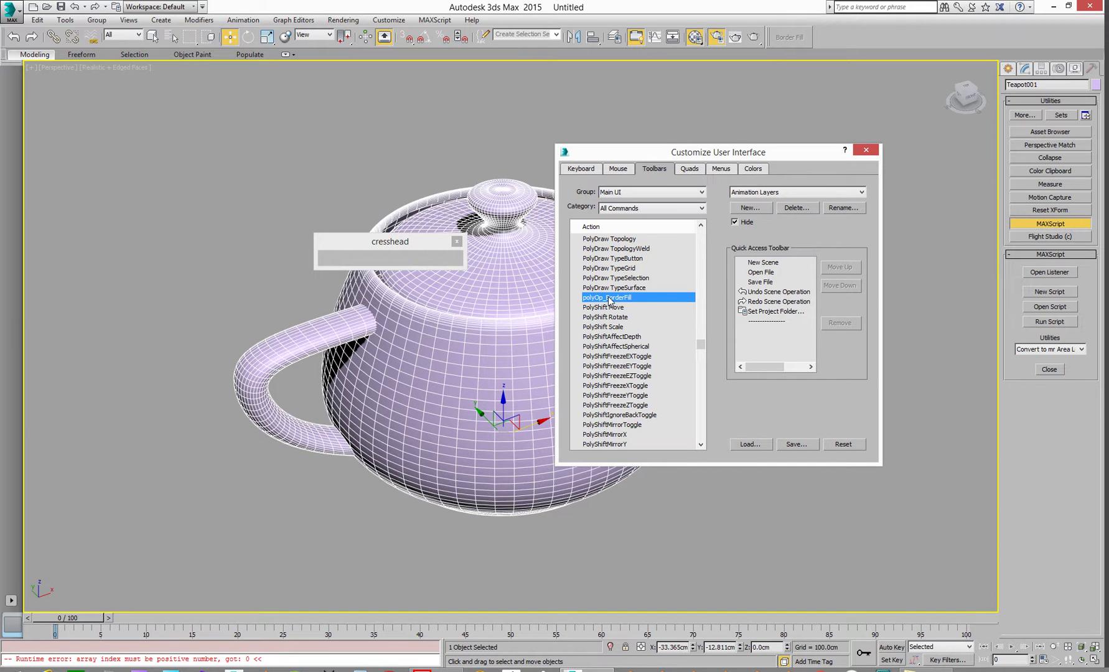
drag(610, 300, 433, 264)
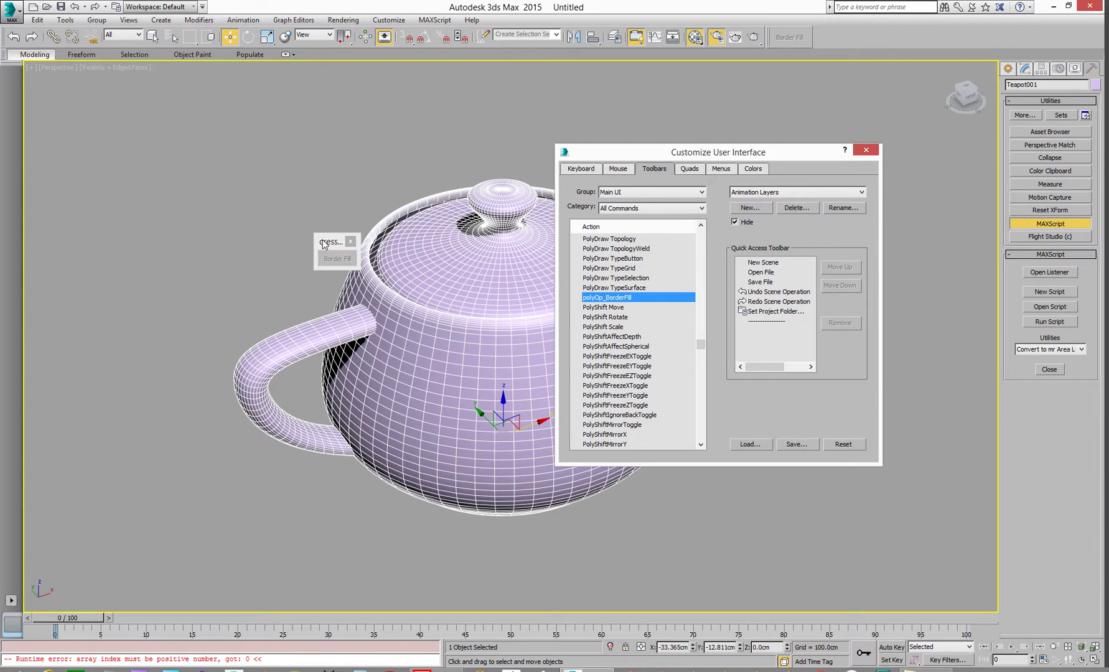
drag(337, 258, 844, 34)
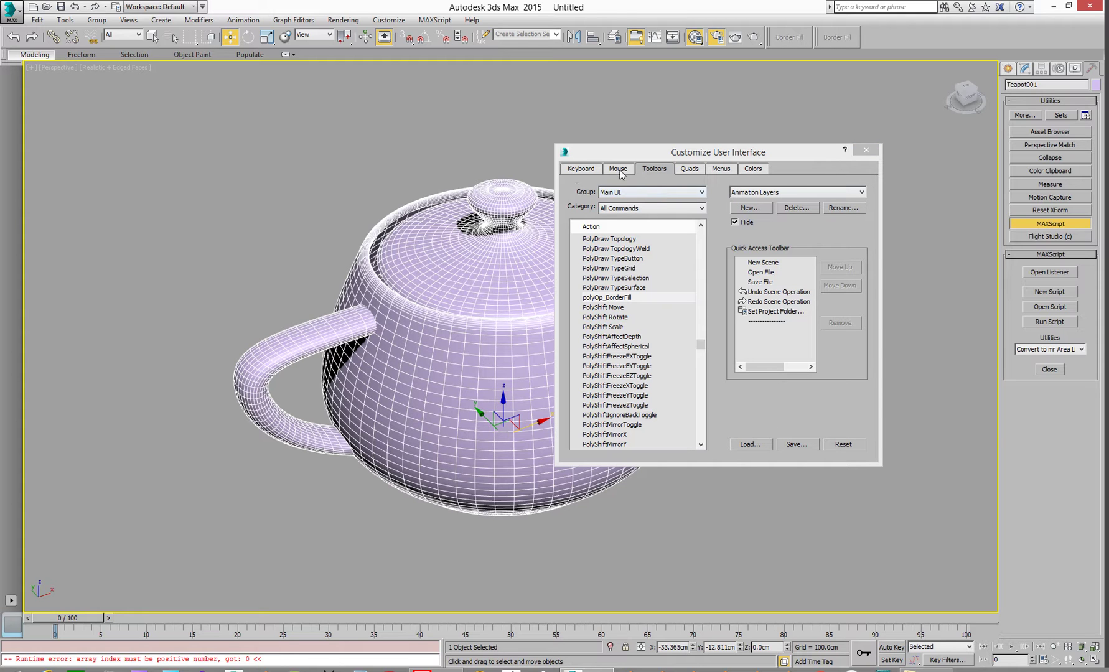
Step: Cancel saving the UI file and close the Customize User Interface dialog
click(796, 444)
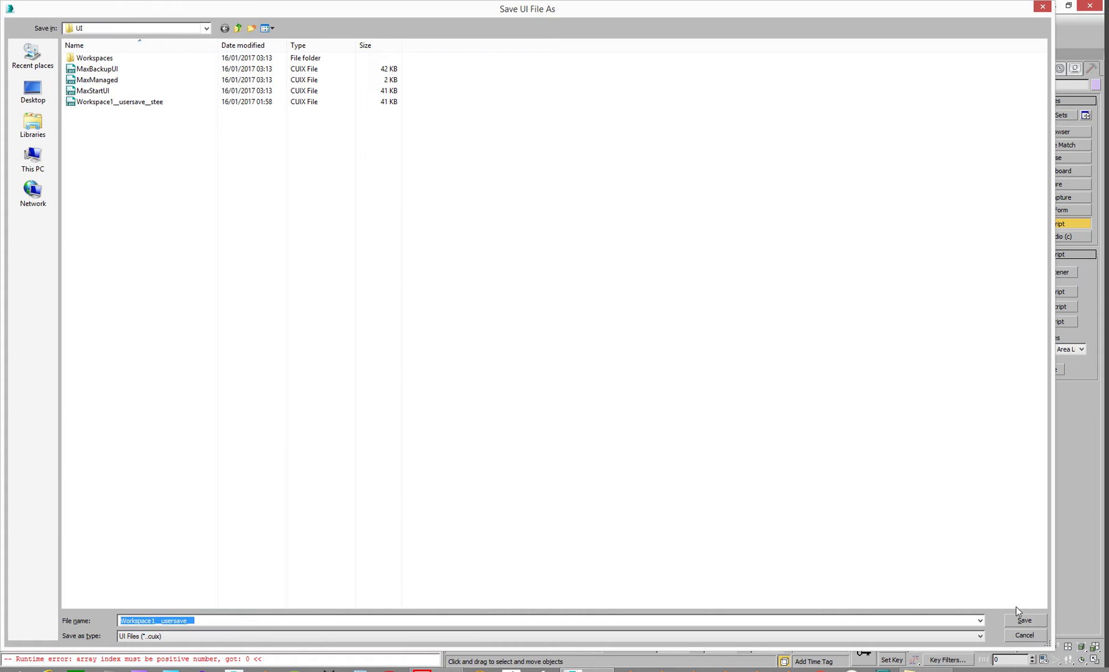
click(1017, 637)
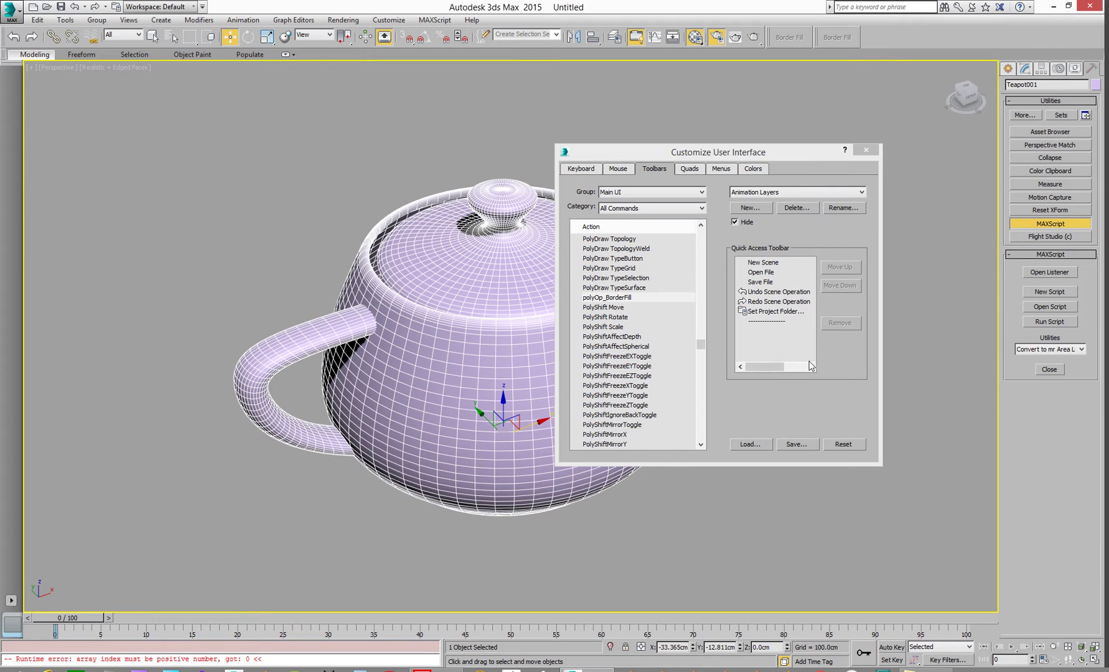
click(865, 150)
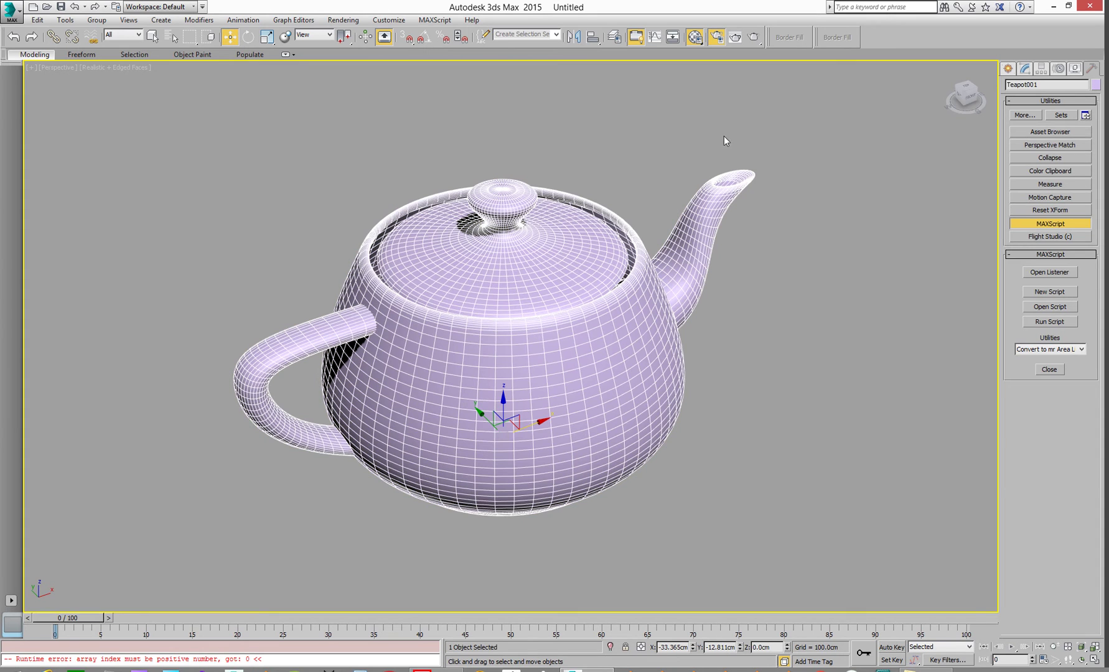
Step: Remove the teapot's TurboSmooth modifier and select a few body polygons in Polygon mode
click(1027, 70)
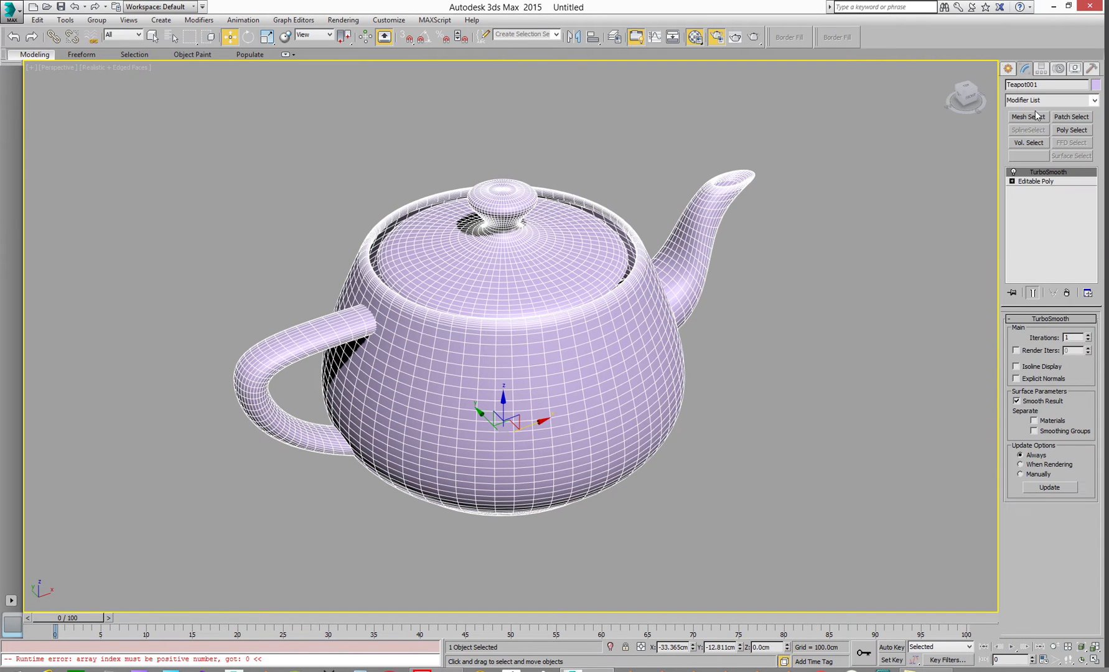
click(1068, 293)
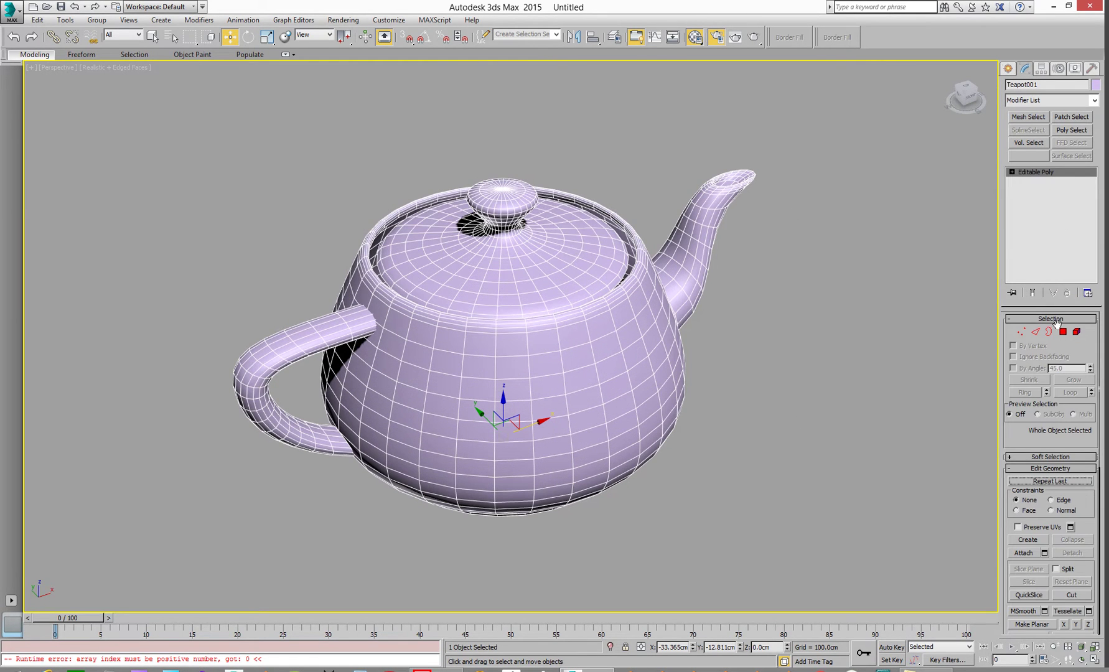
click(1062, 331)
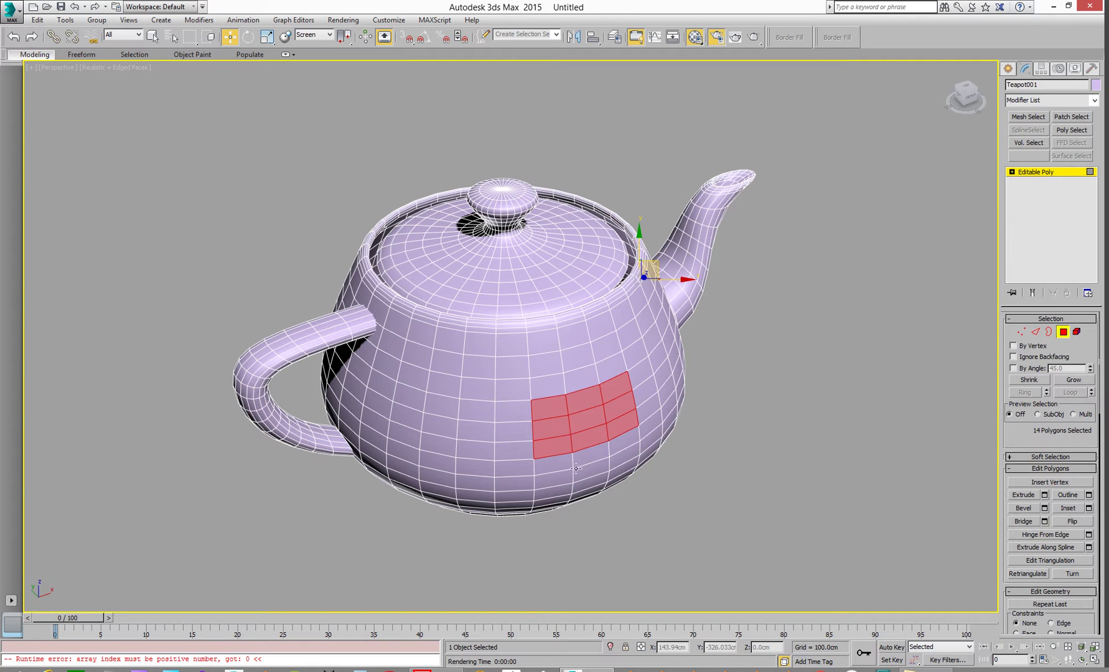
click(416, 427)
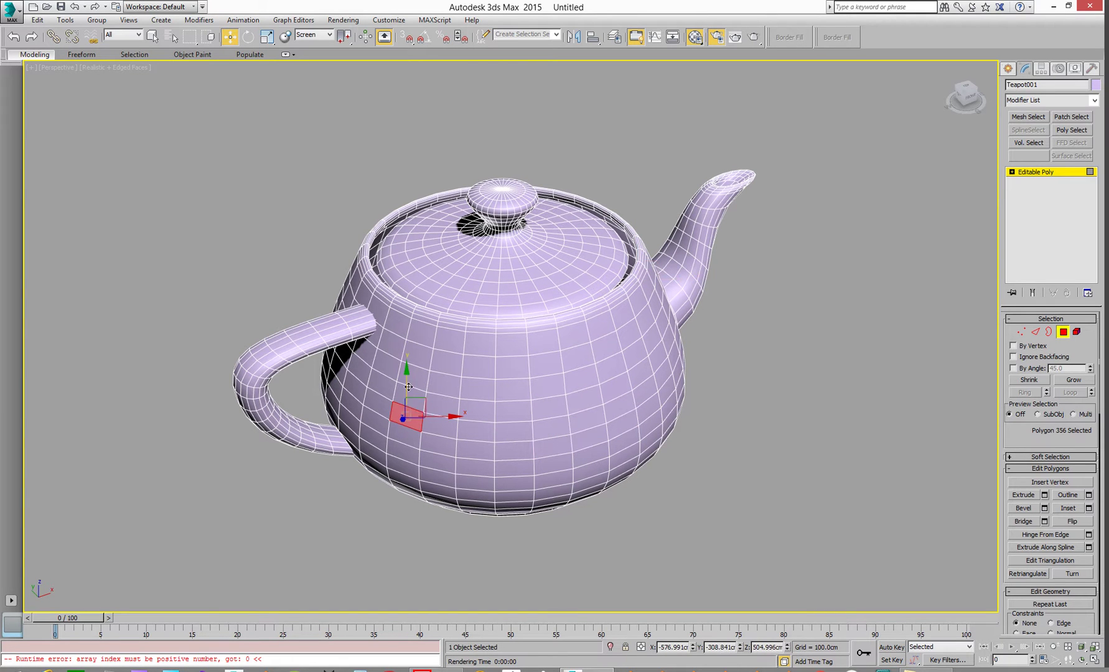
ctrl+click(419, 358)
ctrl+click(500, 366)
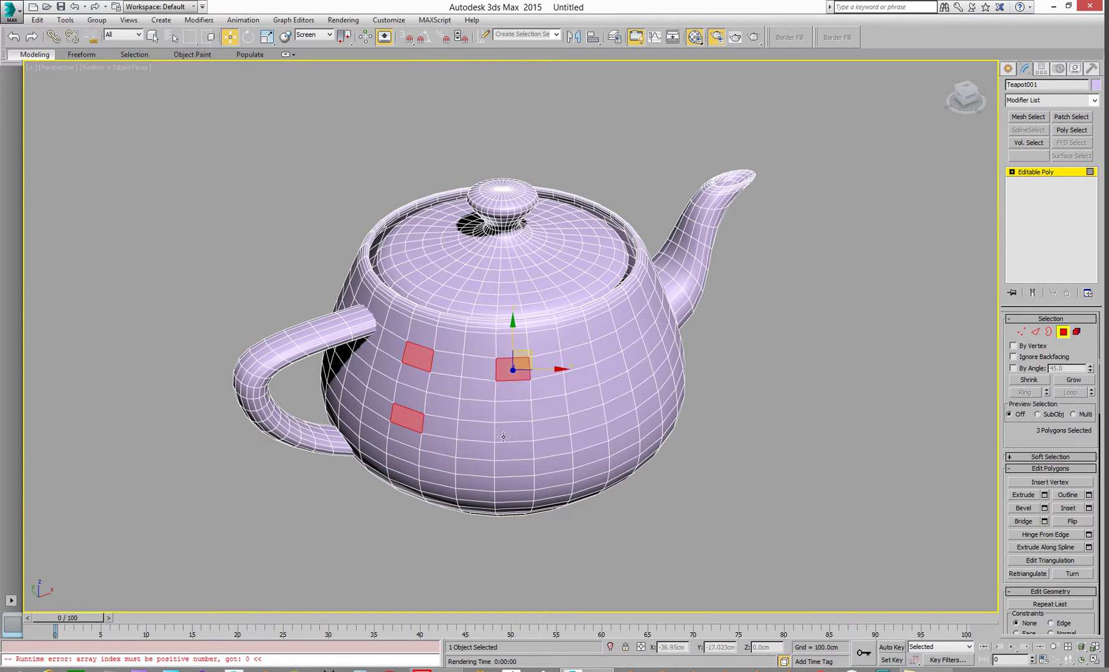
ctrl+click(432, 471)
drag(430, 469, 433, 468)
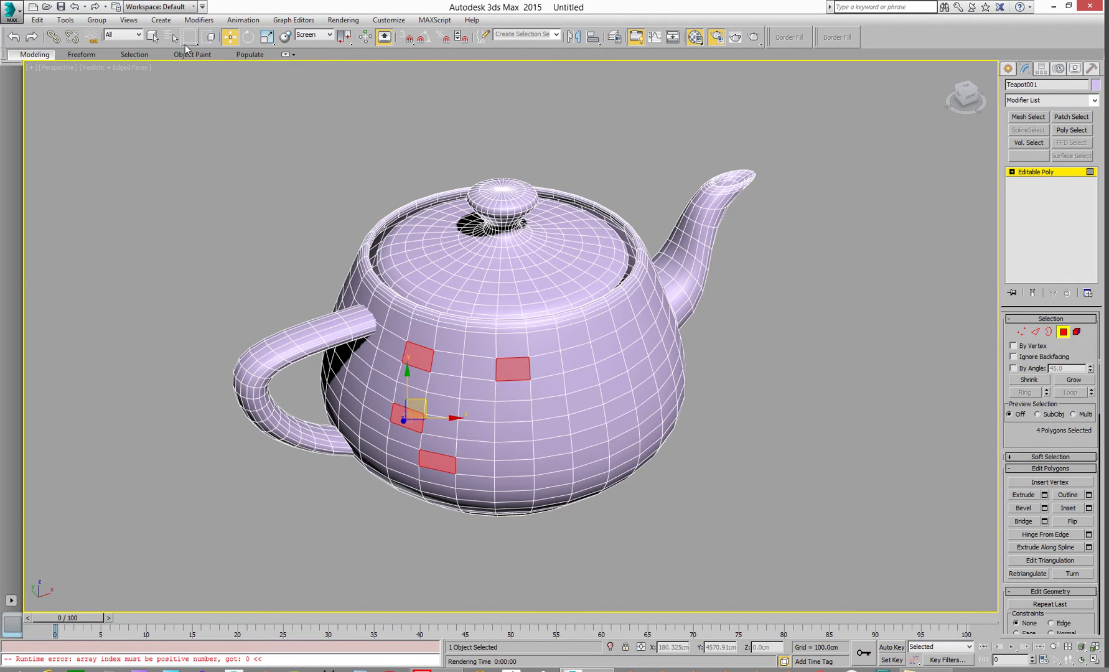
Step: Reselect a larger cluster of body polygons, then clear the selection again
click(177, 293)
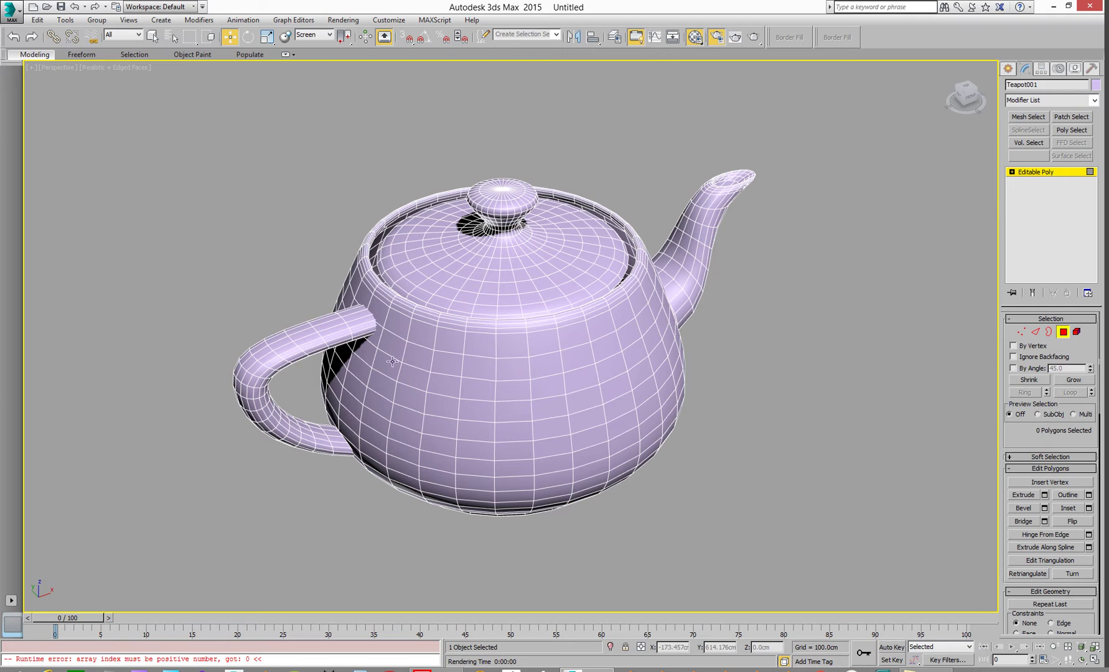
click(412, 374)
ctrl+click(509, 393)
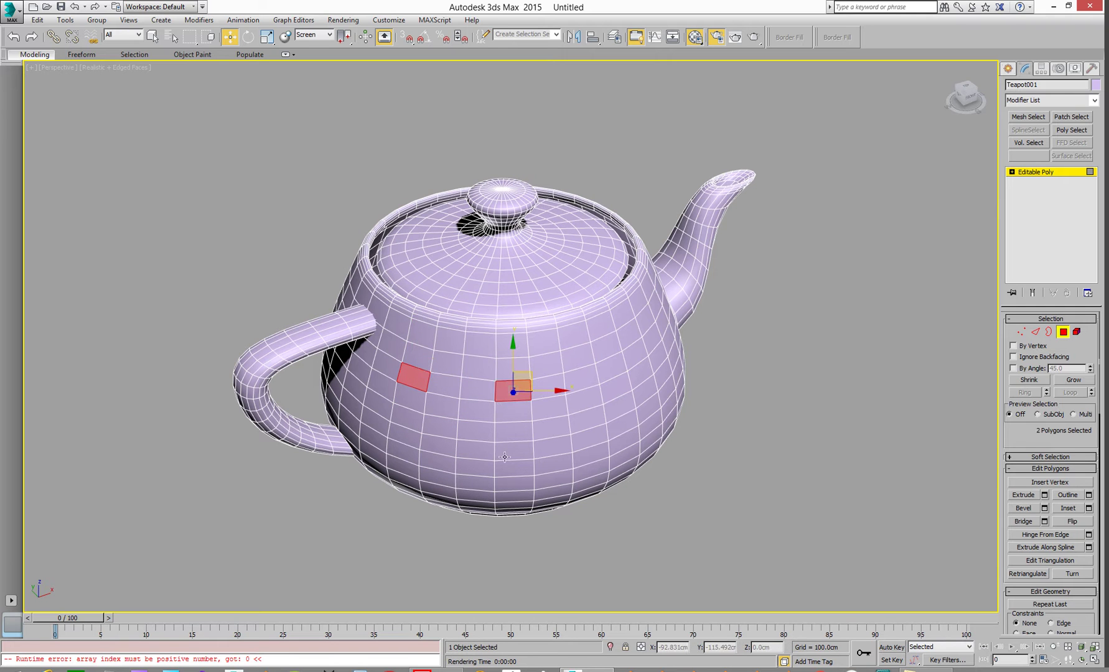
ctrl+click(513, 446)
ctrl+click(405, 435)
ctrl+click(408, 415)
ctrl+click(412, 396)
ctrl+click(441, 406)
ctrl+click(471, 416)
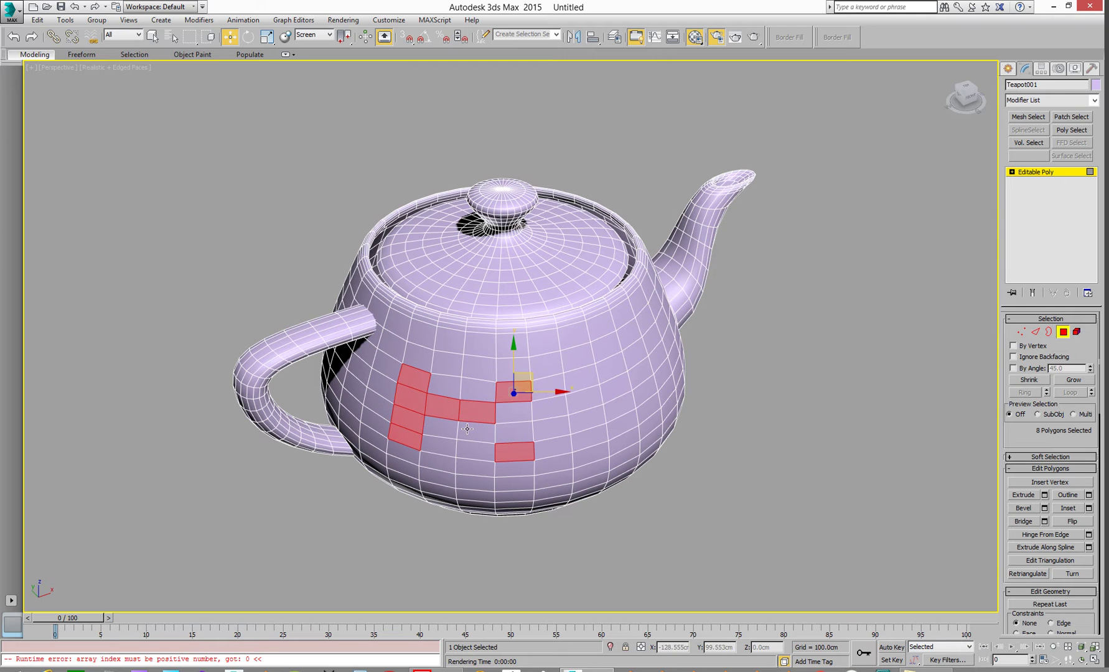
click(810, 481)
Step: Select a 2x2 square of body polygons from 347, grow it, delete it, and inspect the hole
click(441, 409)
ctrl+click(483, 414)
ctrl+click(457, 427)
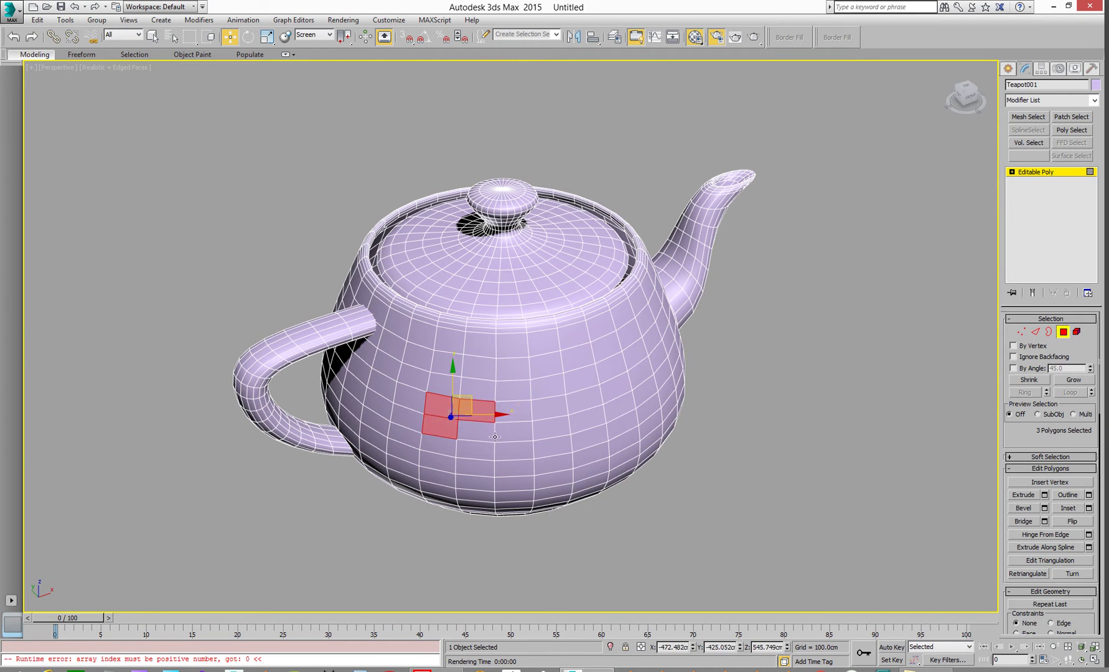
ctrl+click(478, 433)
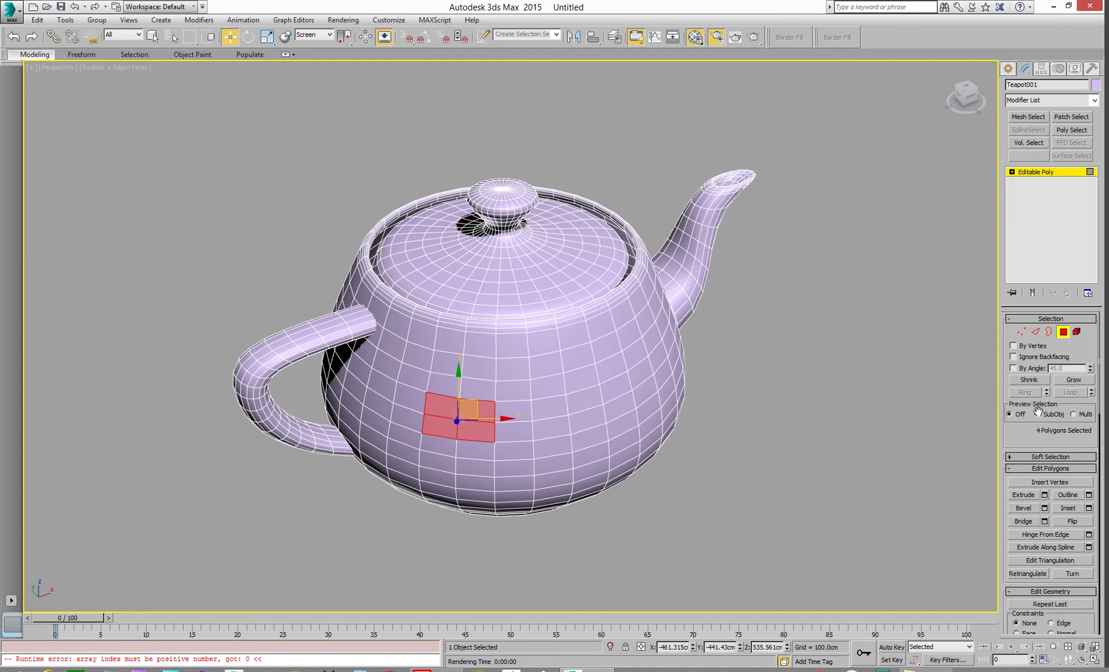
click(1066, 381)
key(Delete)
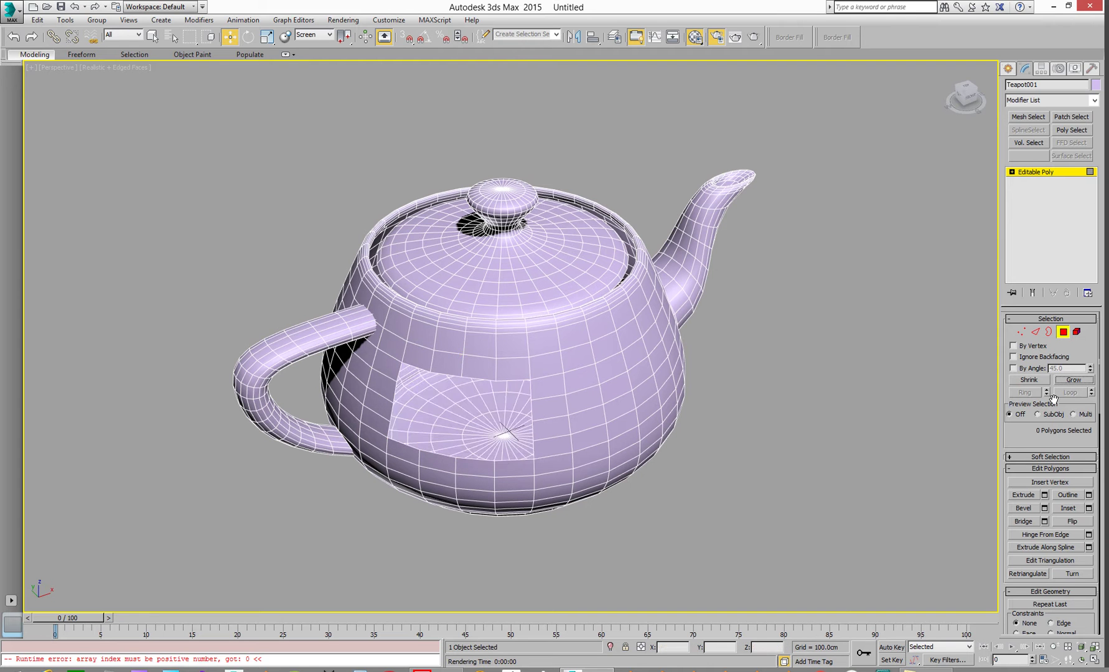
alt+middle_drag(798, 410, 741, 357)
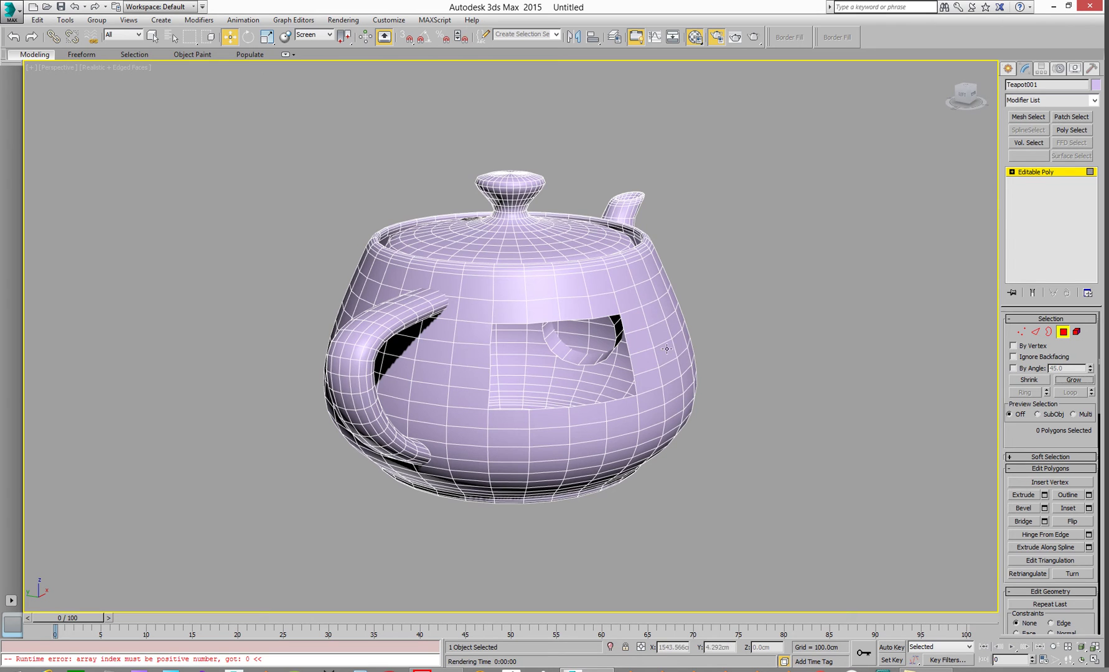
scroll(728, 364, up, 5)
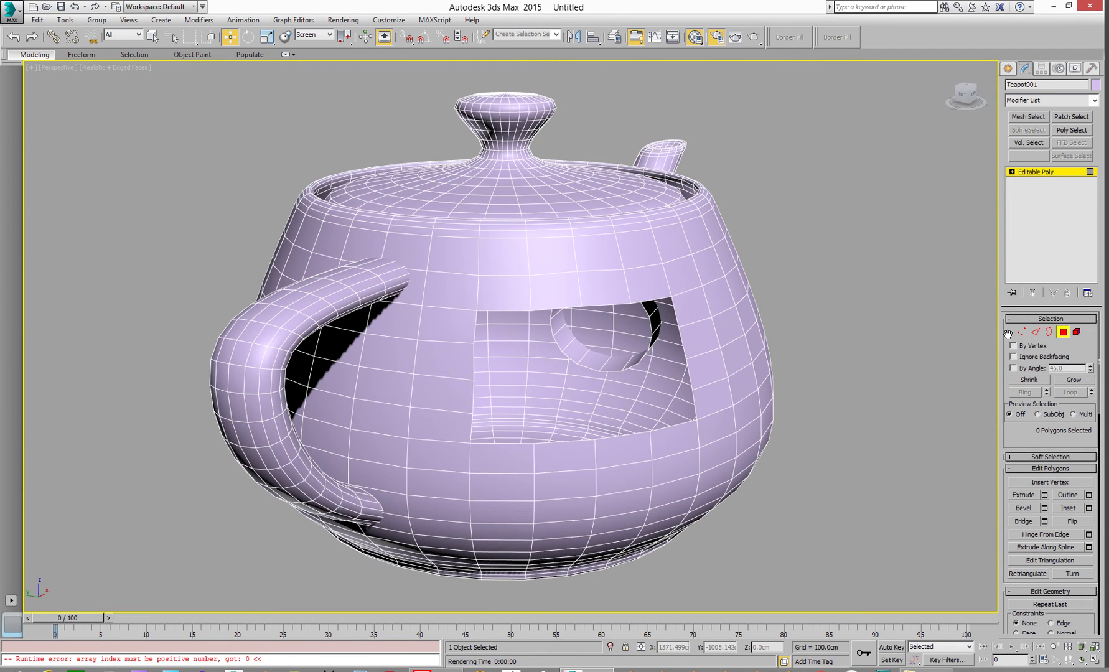
Step: Pick two vertices on the hole's border, cap it with Border Fill, then leave Vertex mode
click(1021, 332)
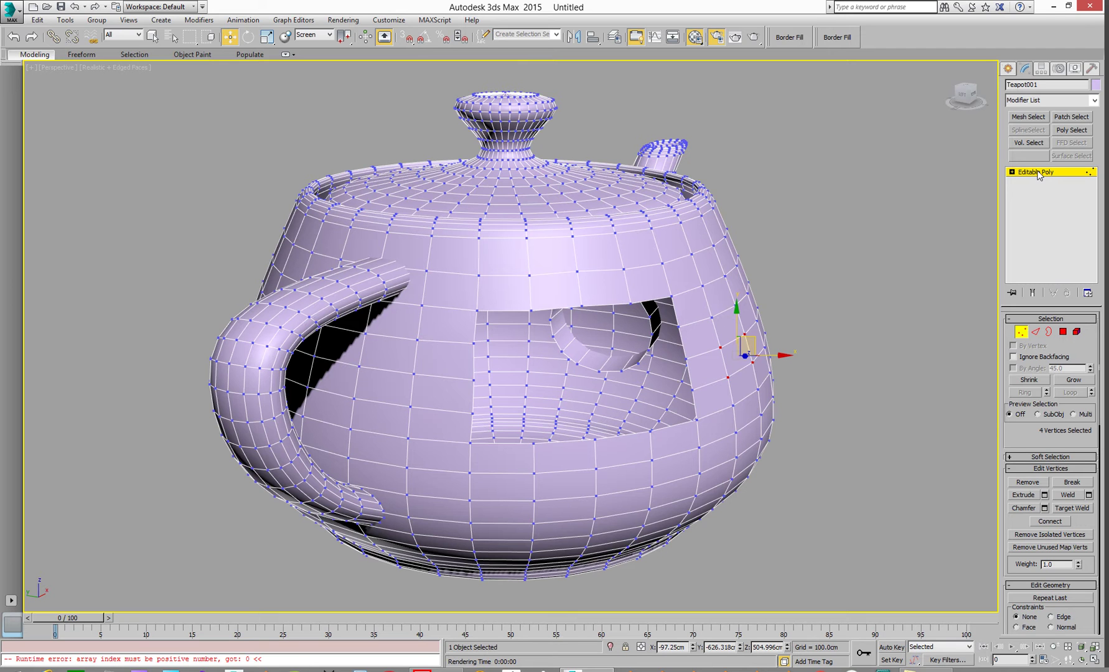
click(470, 442)
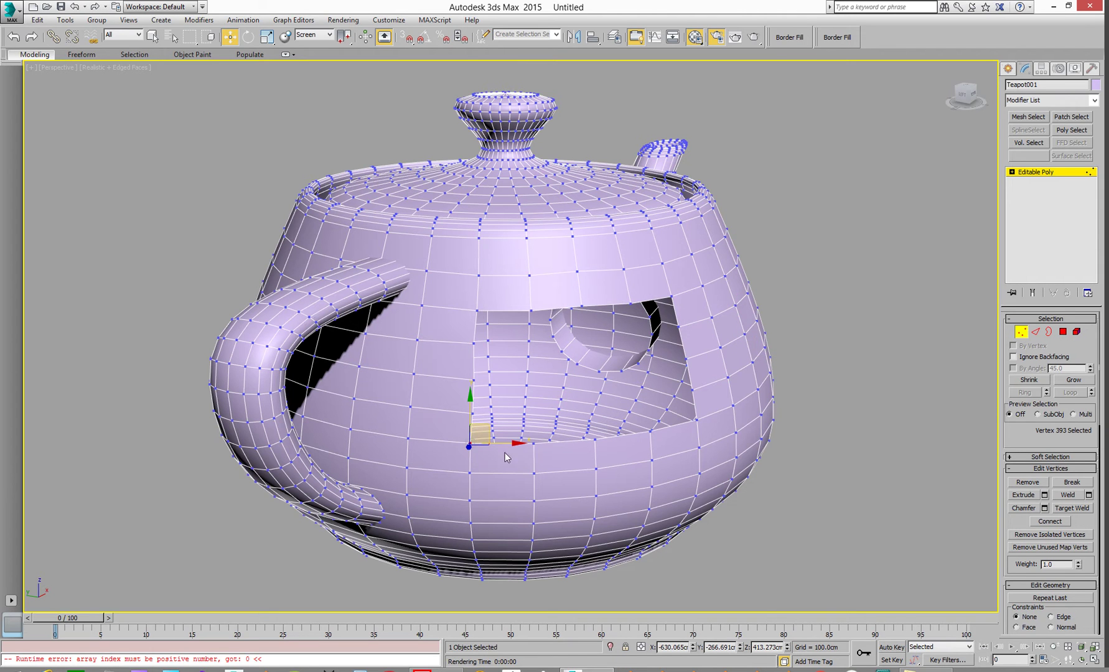
ctrl+click(477, 310)
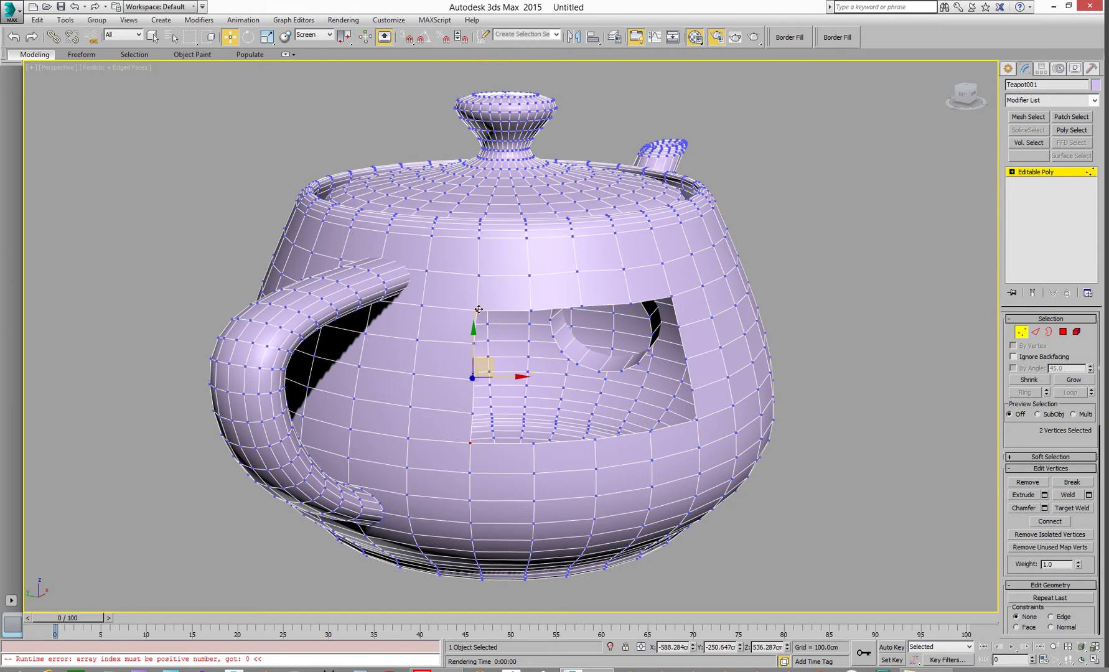
click(785, 37)
click(780, 39)
alt+middle_drag(619, 250, 686, 246)
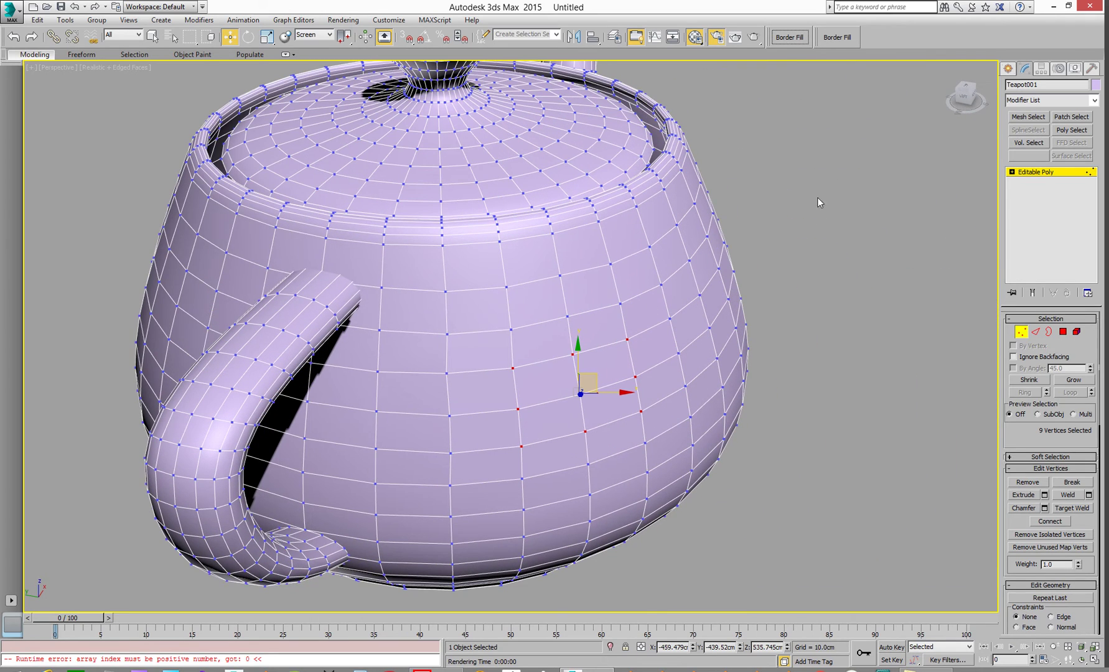
drag(831, 185, 910, 227)
click(1044, 172)
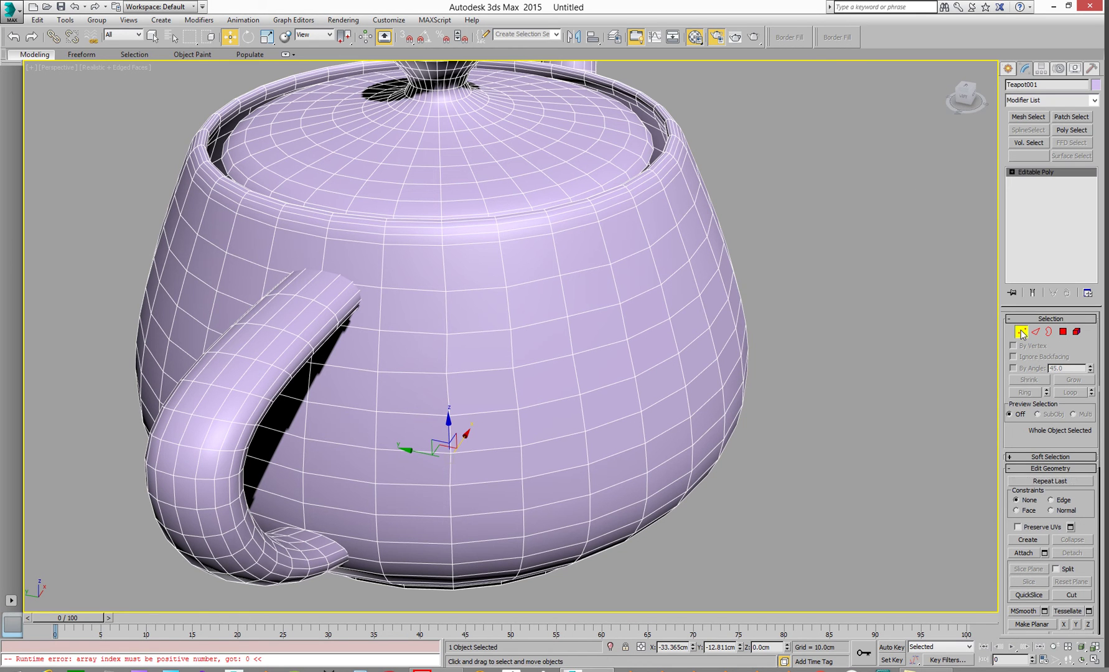
Step: Select two polygons on top of the handle, grow them to 12, and delete them
key(1)
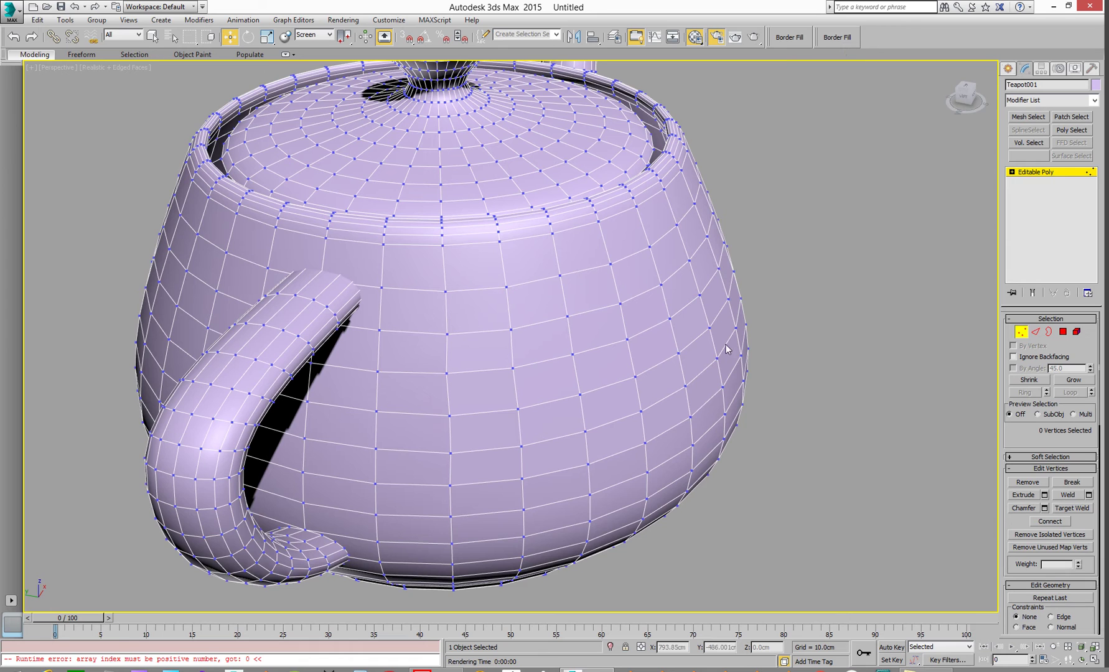
alt+middle_drag(668, 372, 888, 387)
key(4)
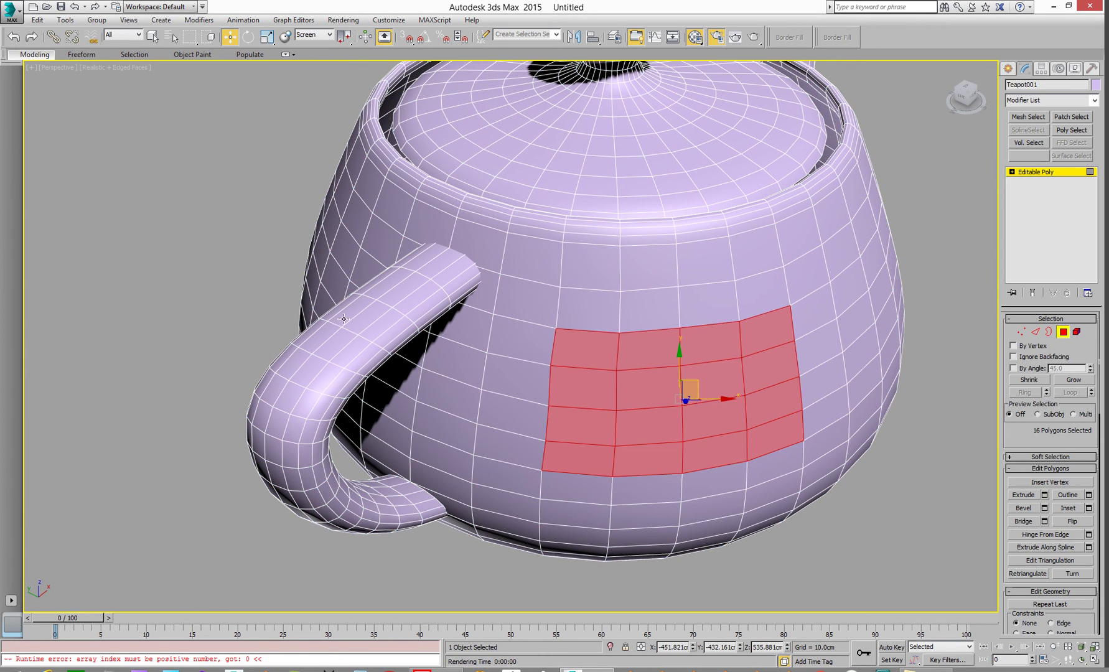
click(344, 319)
key(super)
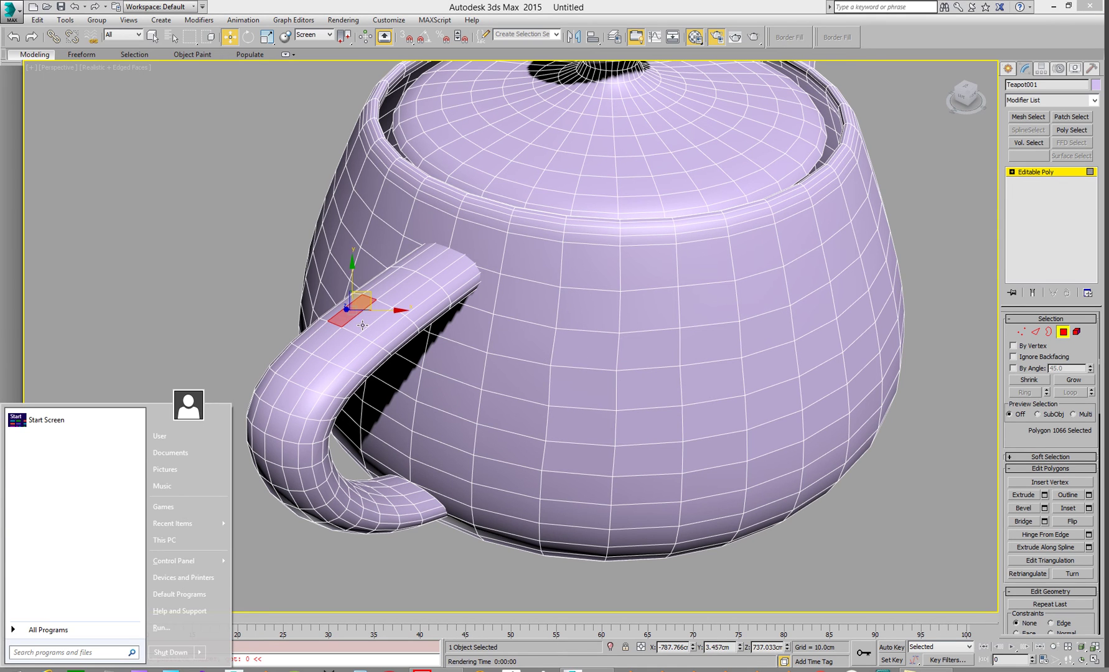
key(super)
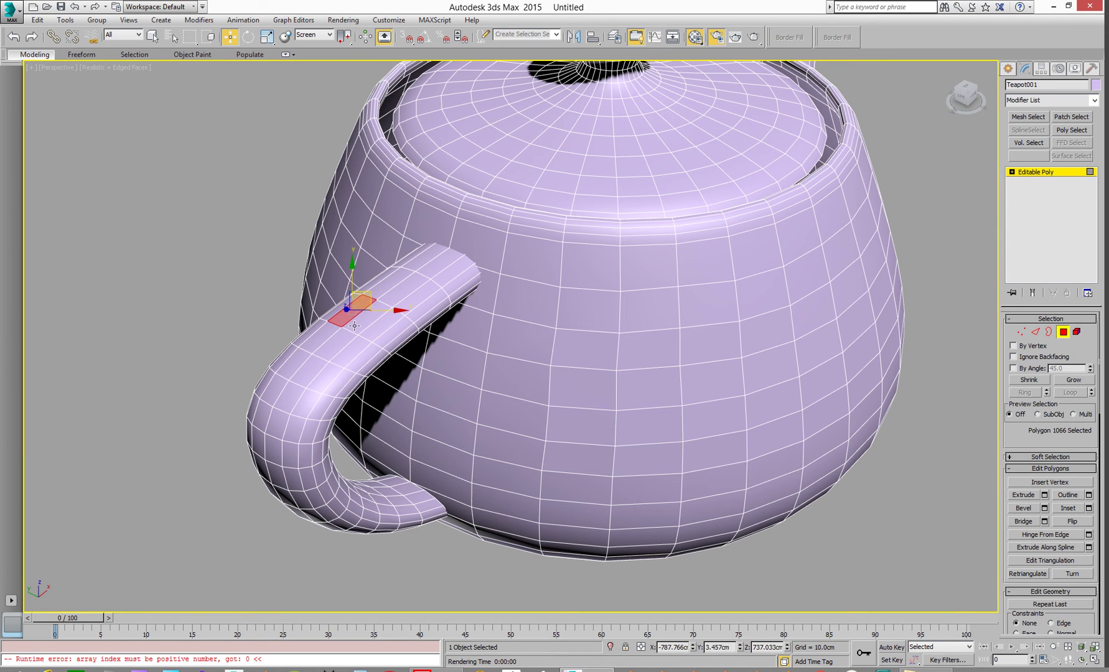
ctrl+click(358, 321)
click(1074, 381)
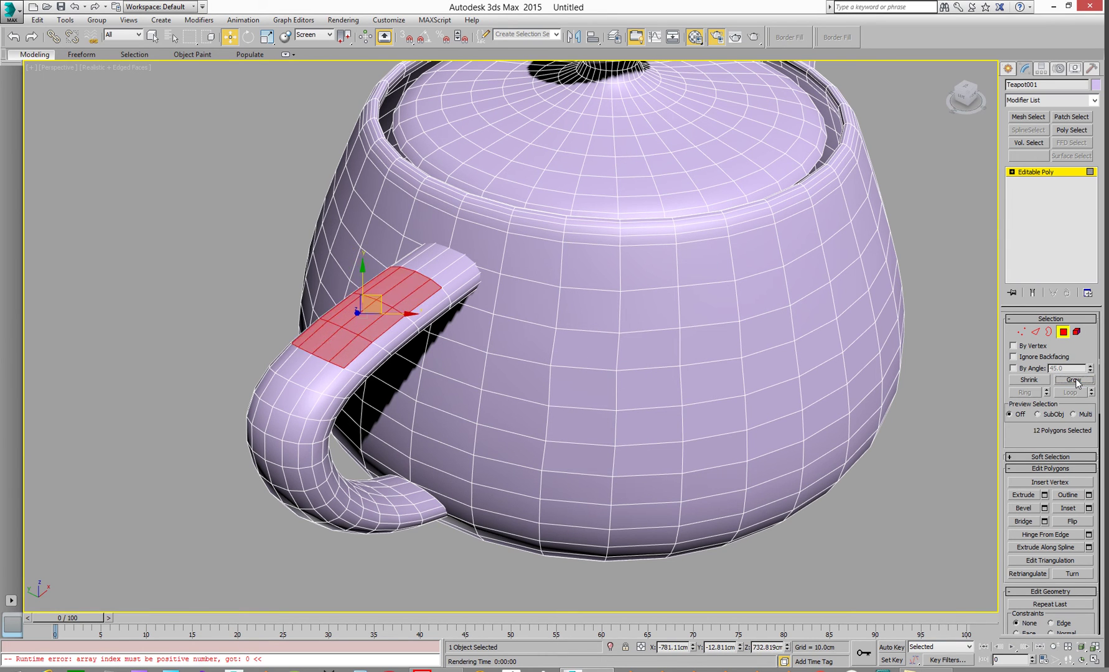
key(Delete)
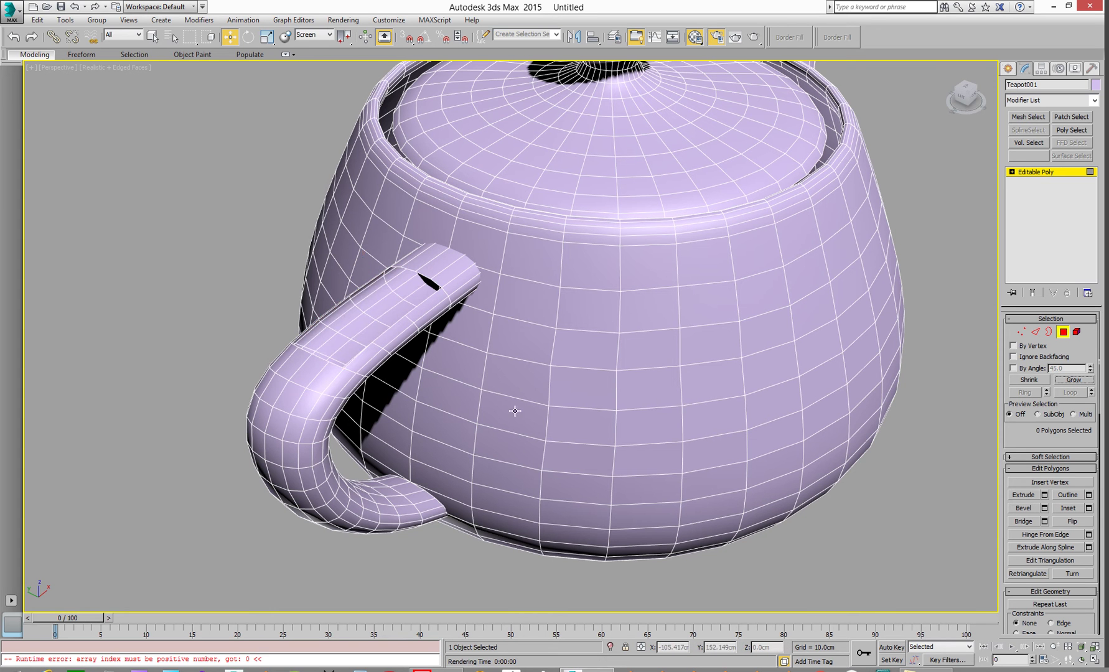
alt+middle_drag(473, 401, 622, 407)
Step: Pick two border vertices of the handle hole and cap it with Border Fill
click(1021, 333)
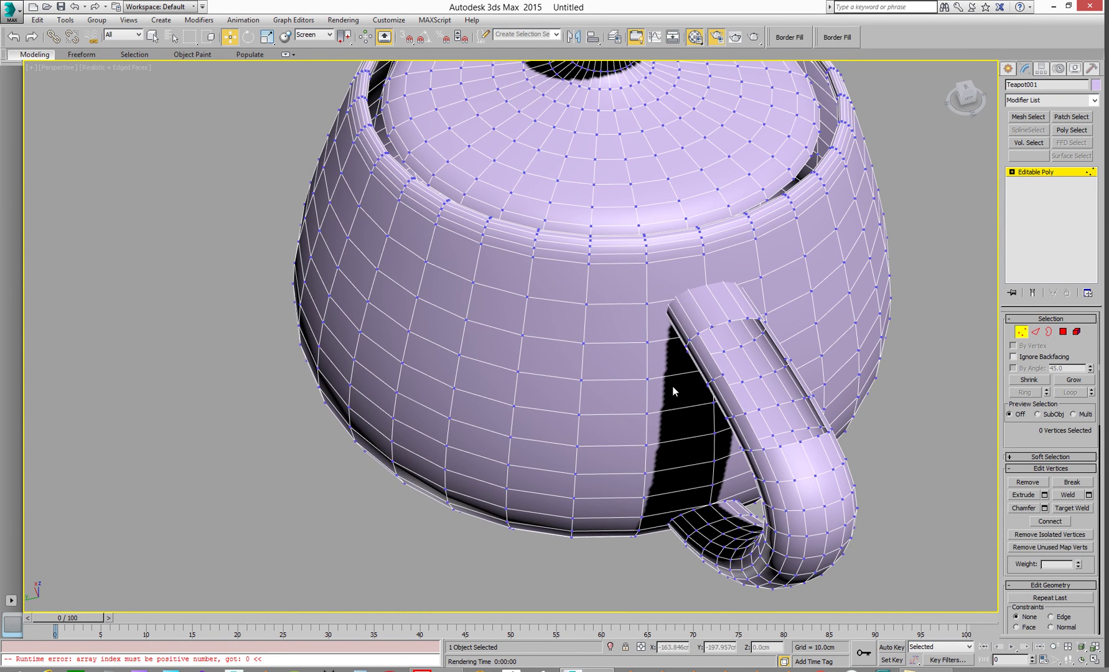
click(700, 334)
ctrl+click(763, 449)
click(789, 37)
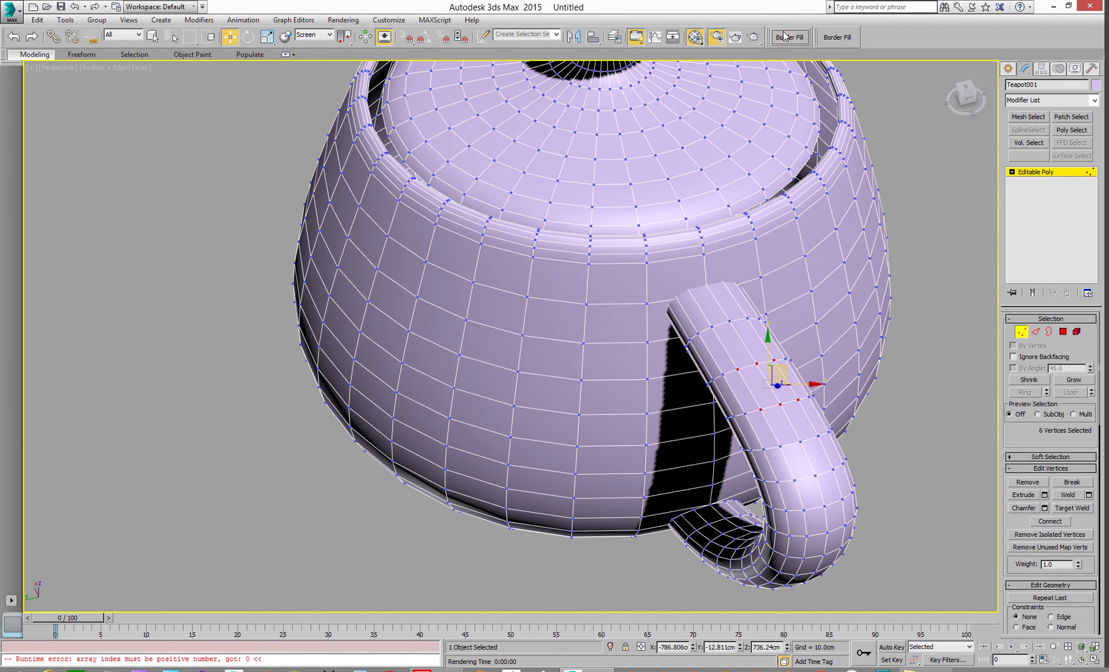
alt+middle_drag(750, 393, 527, 321)
click(1024, 172)
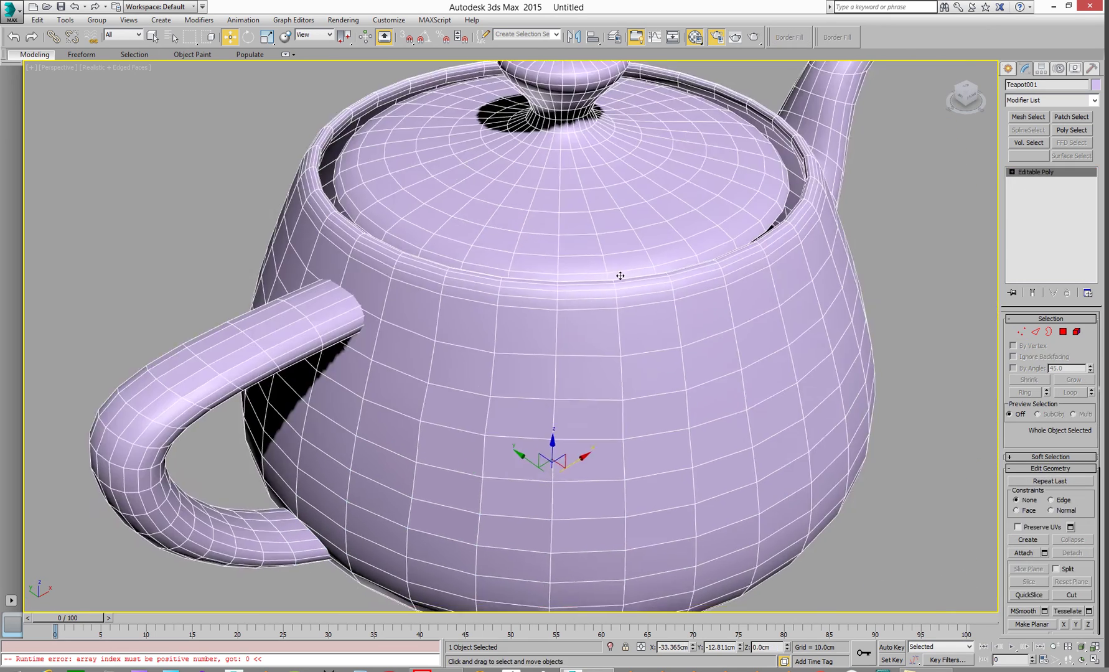
scroll(623, 275, down, 10)
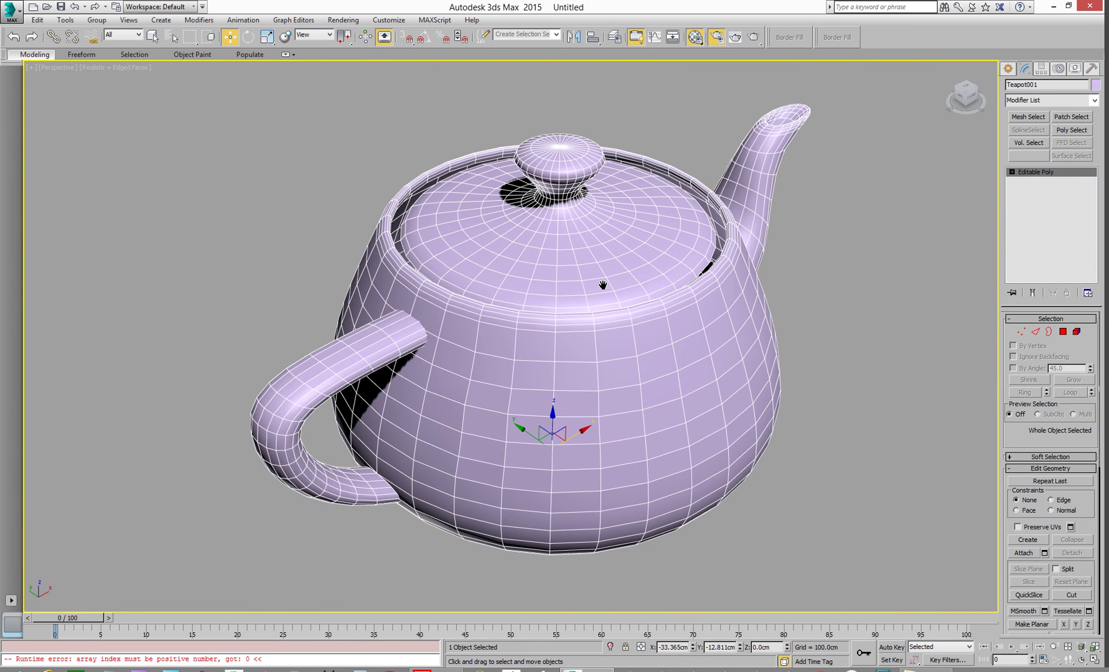